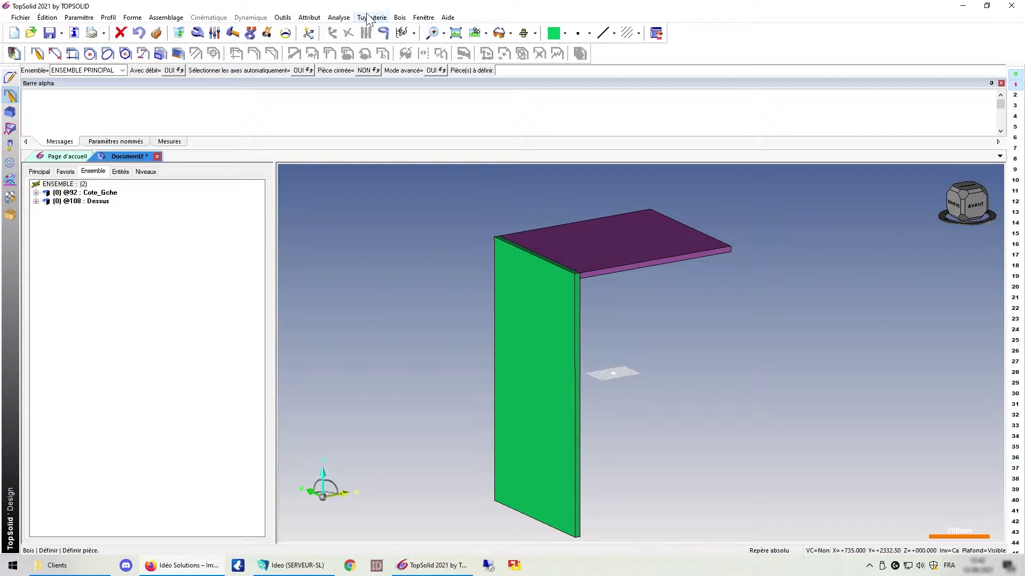
Open the application options at the TopSolid'Wood propagation configuration and display the Tourillons propagation
{"action": "left_click", "coordinate": [400, 18]}
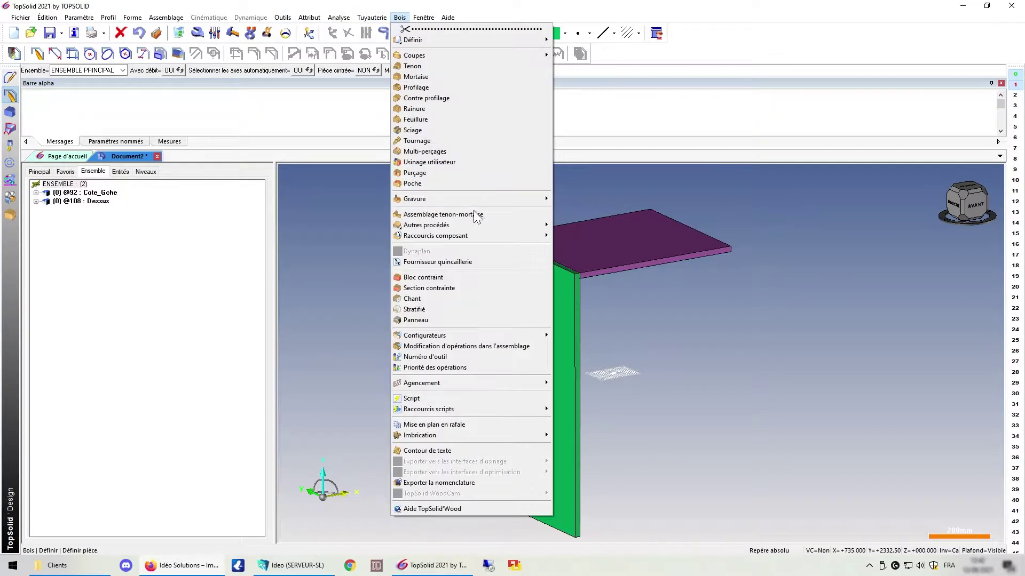
{"action": "mouse_move", "coordinate": [482, 226]}
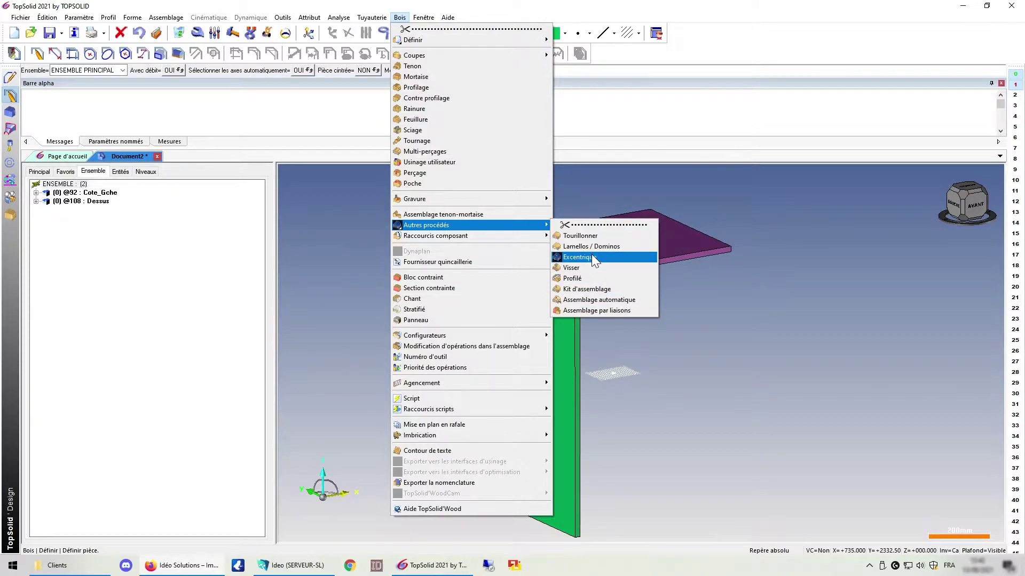
{"action": "mouse_move", "coordinate": [282, 22]}
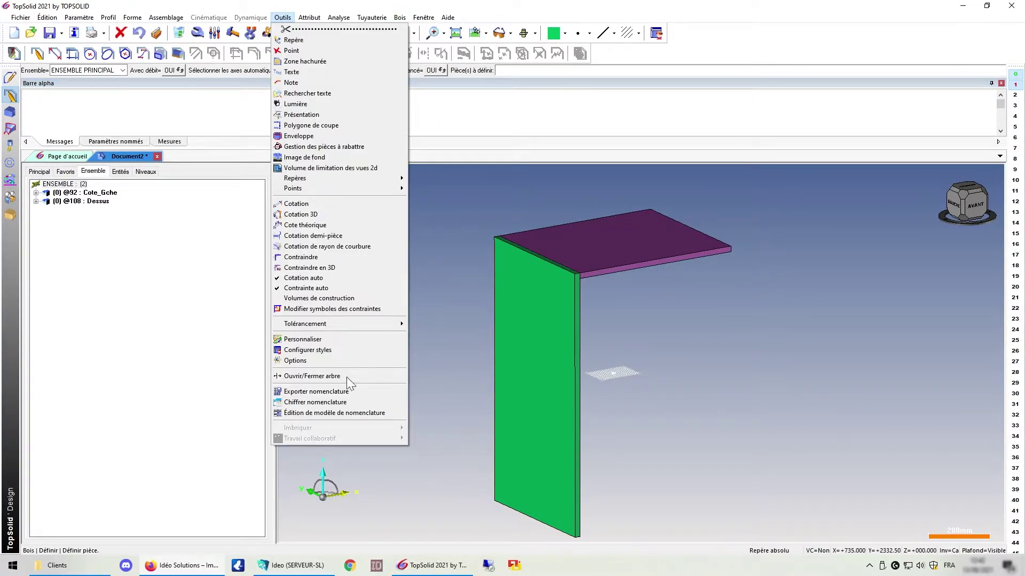
{"action": "left_click", "coordinate": [315, 362]}
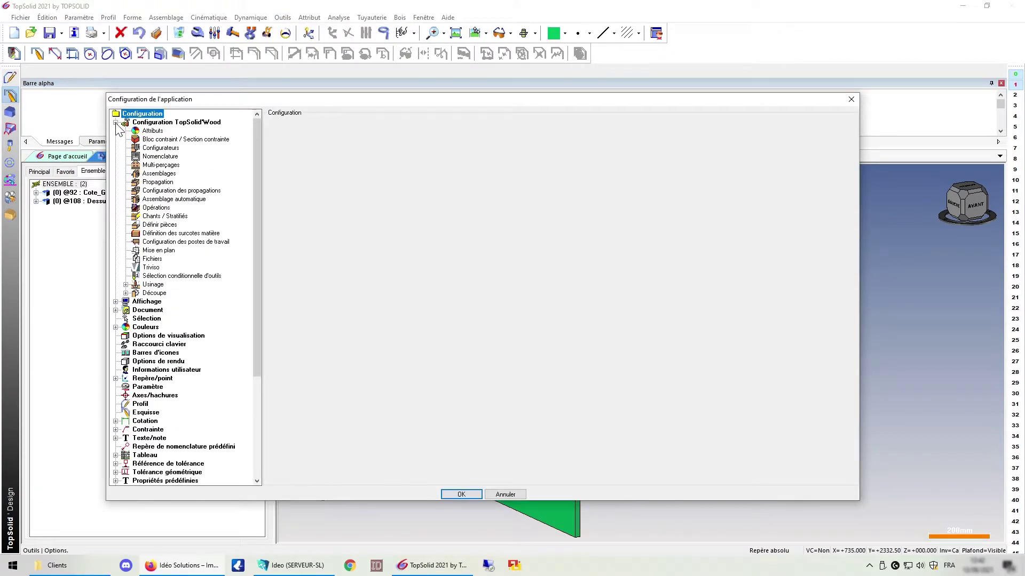
{"action": "left_click", "coordinate": [176, 191]}
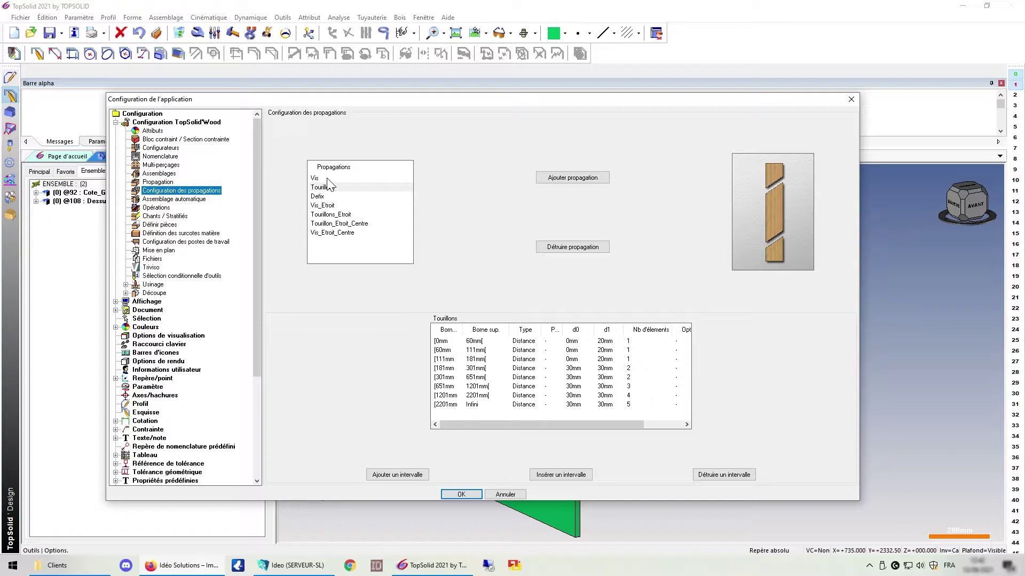
{"action": "left_click", "coordinate": [363, 188]}
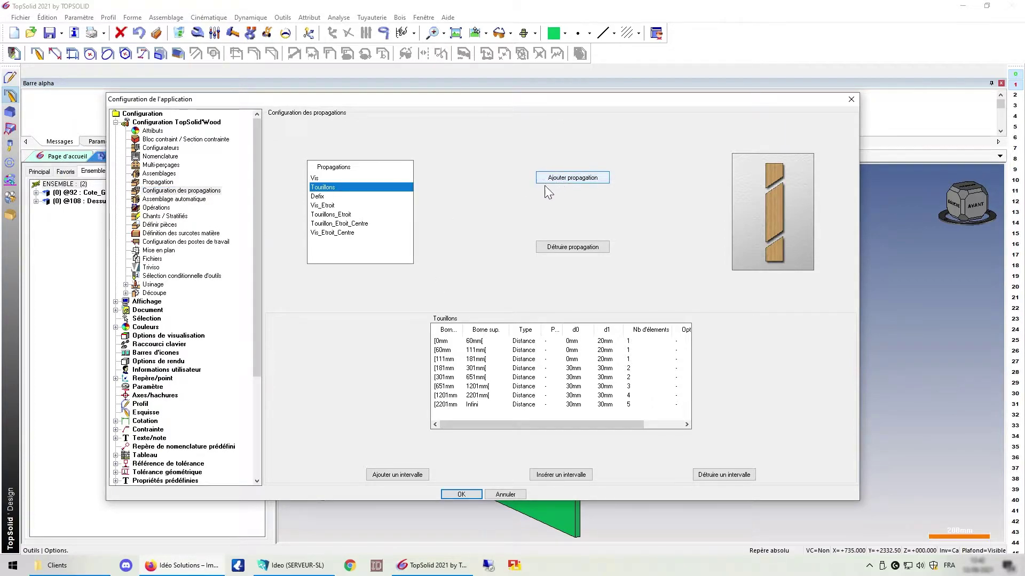
Add a propagation named Nom_propag and set the upper bound of its first interval to 100 mm
{"action": "left_click", "coordinate": [565, 179]}
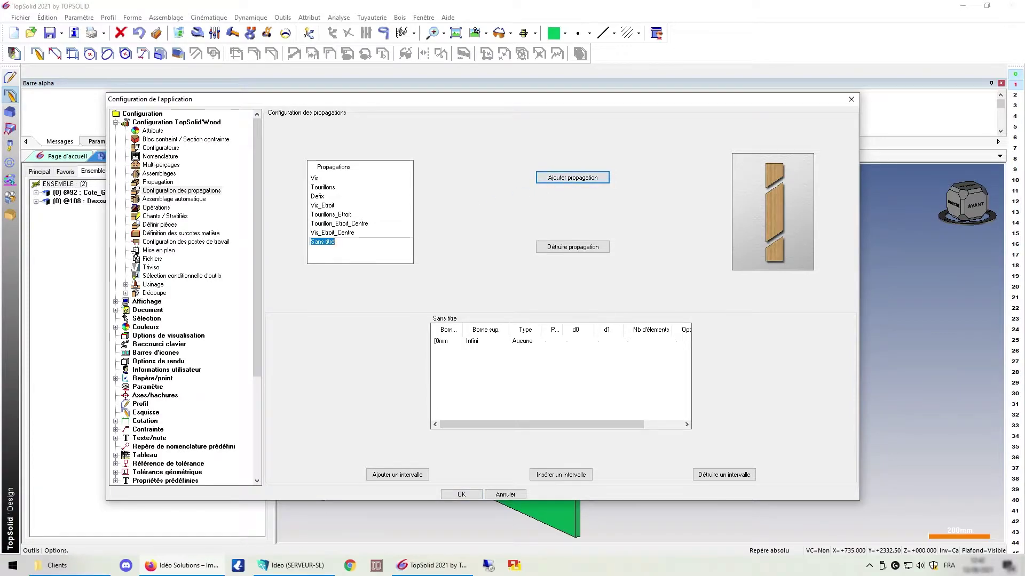
{"action": "type", "text": "Nom_propag"}
{"action": "left_click", "coordinate": [489, 341]}
{"action": "left_click", "coordinate": [489, 342]}
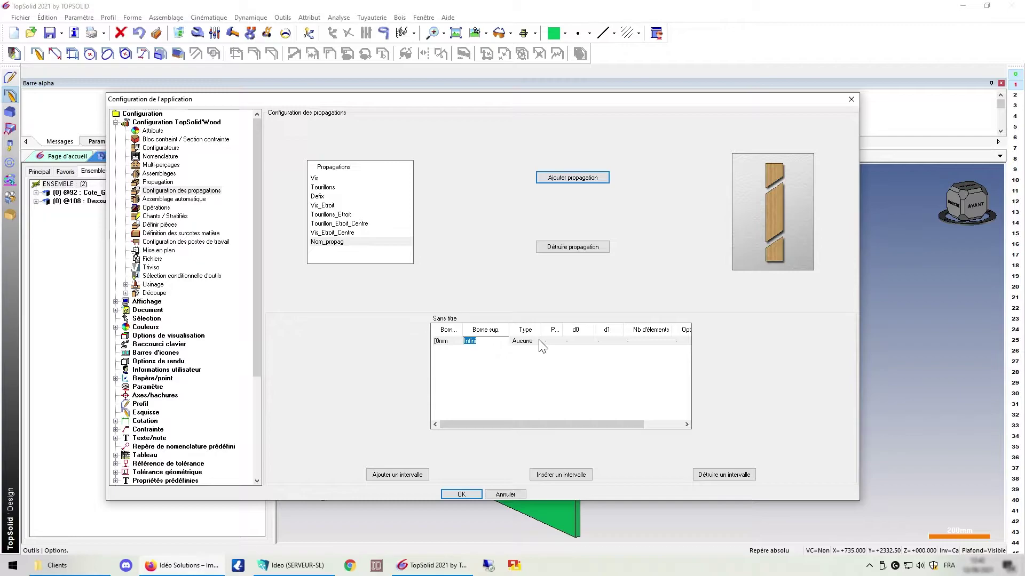
{"action": "type", "text": "100"}
{"action": "key", "text": "Return"}
Try the Pas, Distance and Avancé types on the 0–100 mm interval and return it to Aucune
{"action": "double_click", "coordinate": [525, 342]}
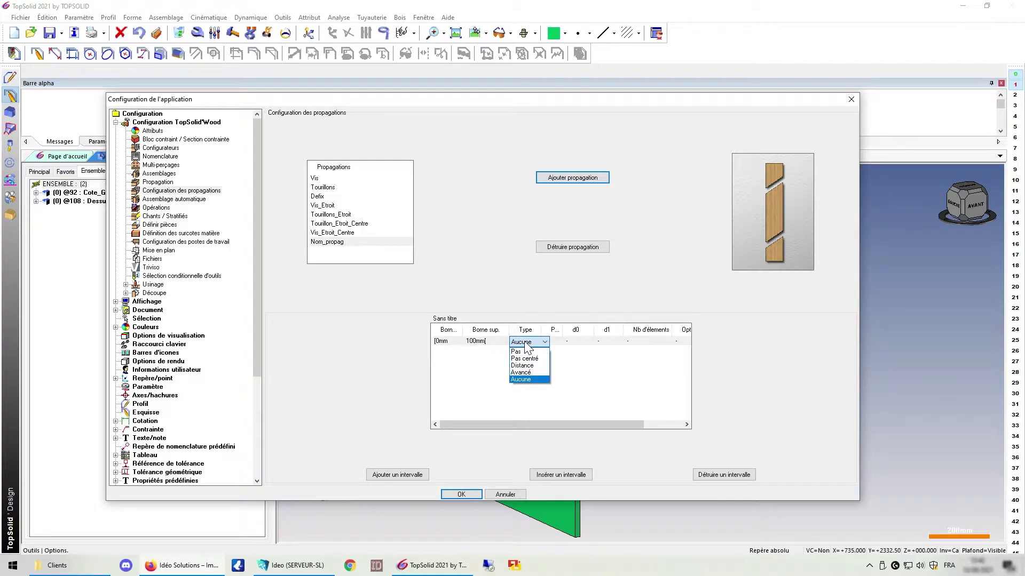
{"action": "left_click", "coordinate": [521, 352]}
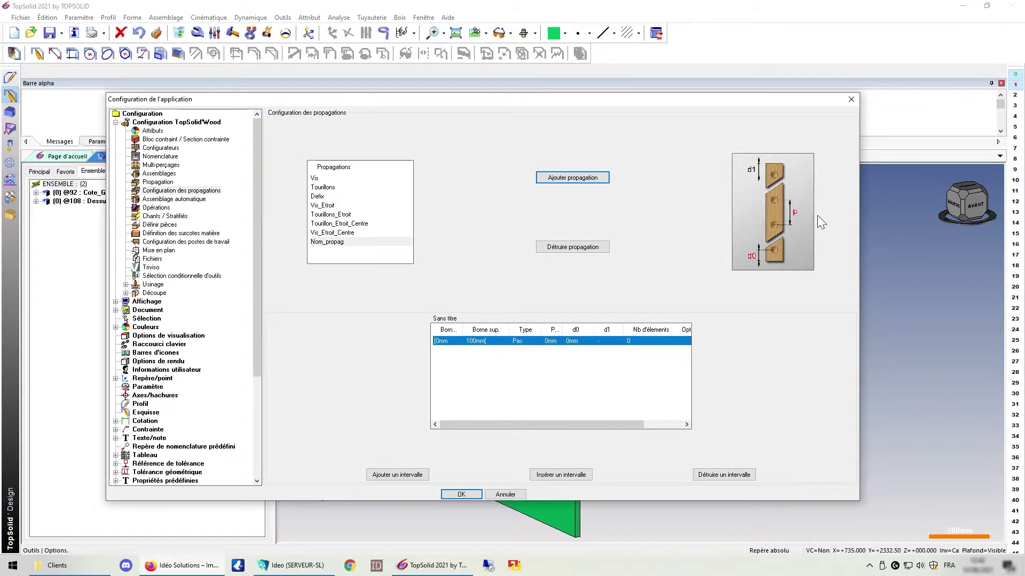
{"action": "left_click", "coordinate": [524, 341]}
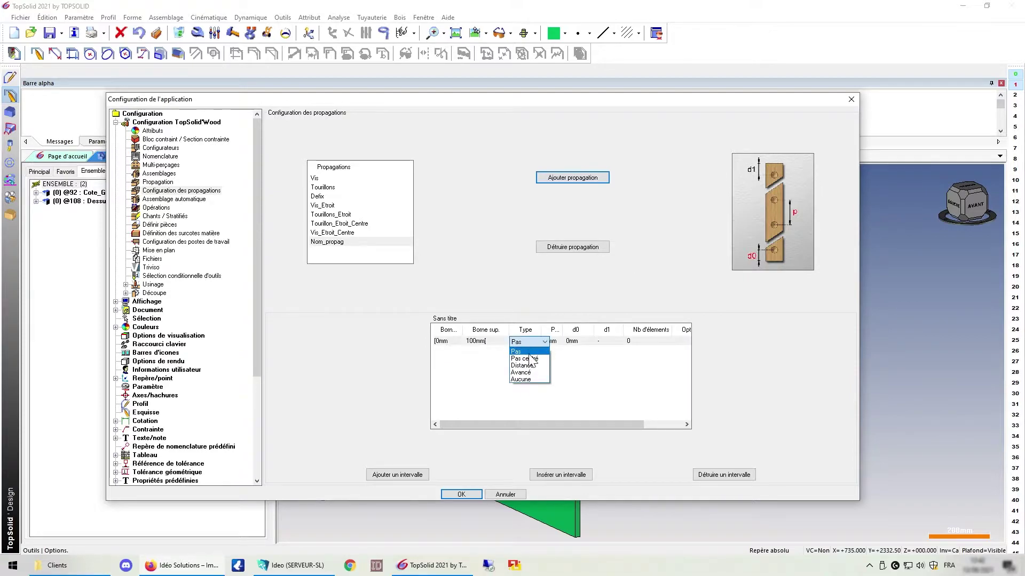
{"action": "left_click", "coordinate": [529, 360]}
{"action": "left_click", "coordinate": [520, 365]}
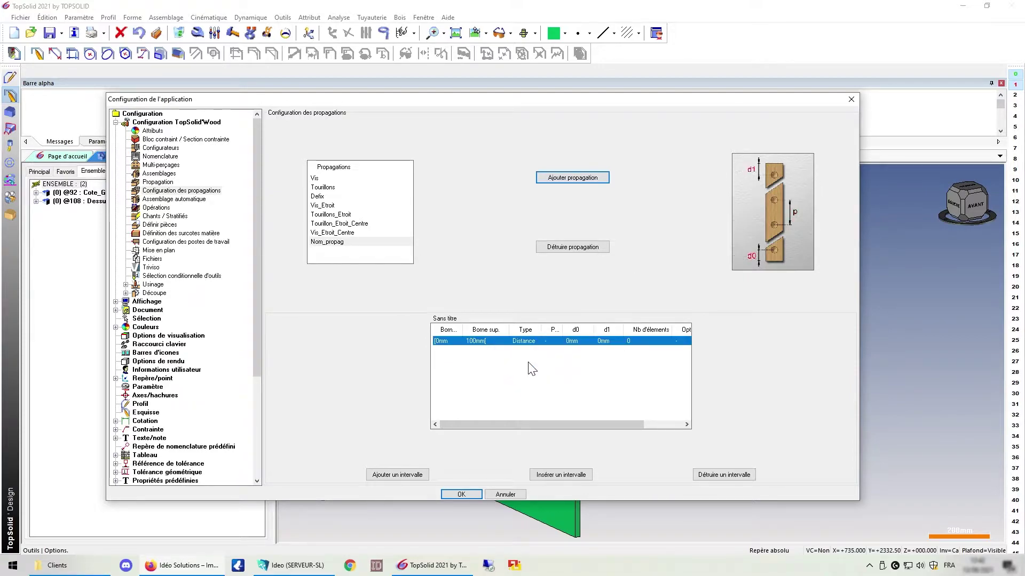
{"action": "left_click", "coordinate": [529, 372]}
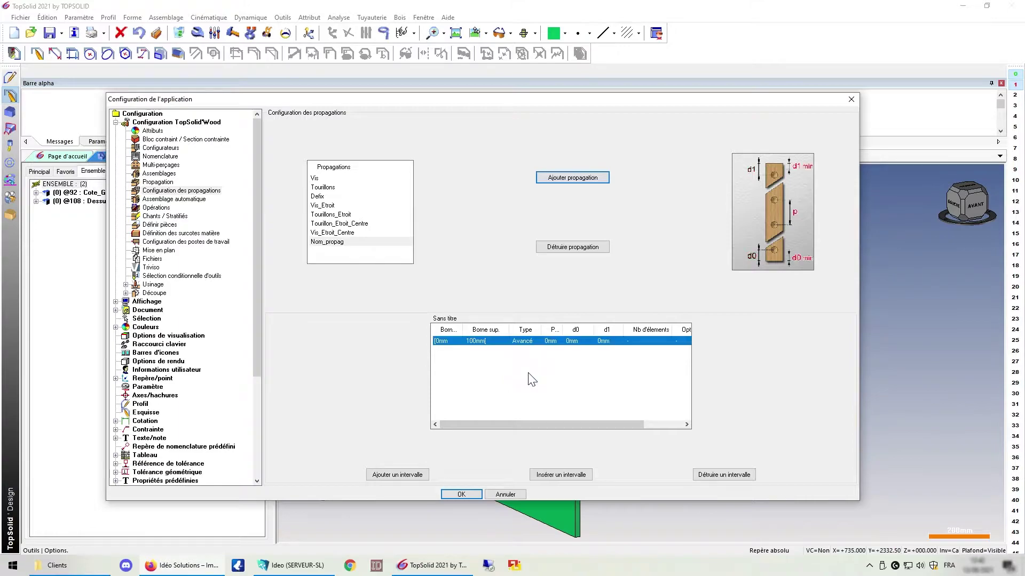
{"action": "left_click", "coordinate": [528, 342]}
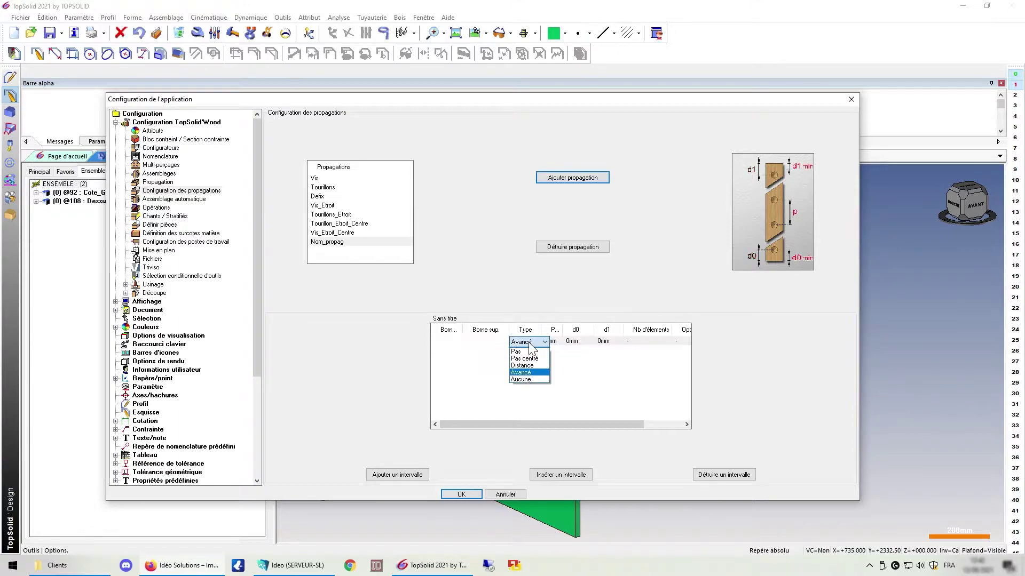
{"action": "left_click", "coordinate": [526, 377]}
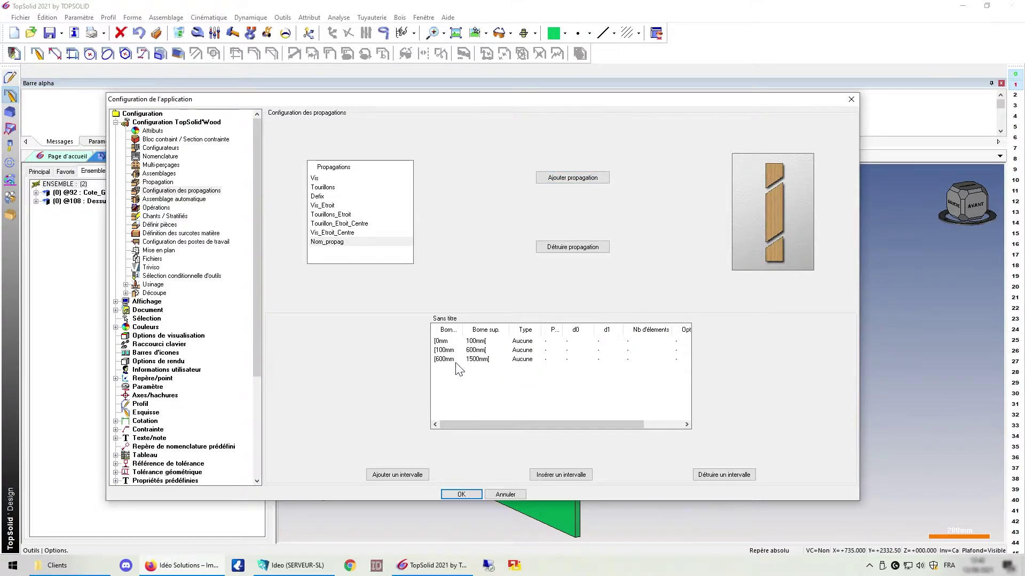
Set the 600–1500 mm interval to type Distance with d0 and d1 at 50 mm and 4 elements
{"action": "left_click", "coordinate": [521, 359]}
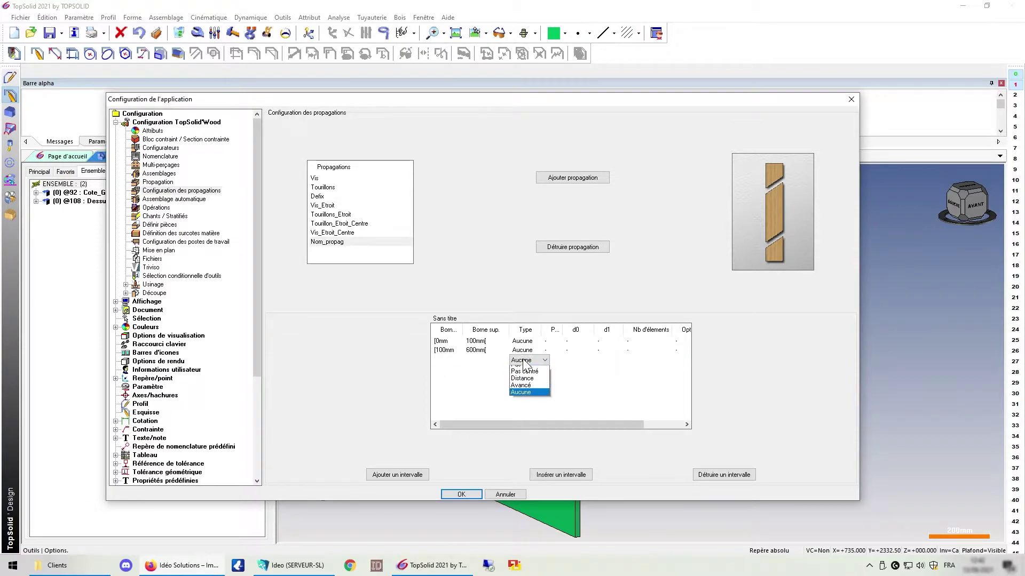
{"action": "left_click", "coordinate": [531, 384]}
{"action": "left_click", "coordinate": [568, 359]}
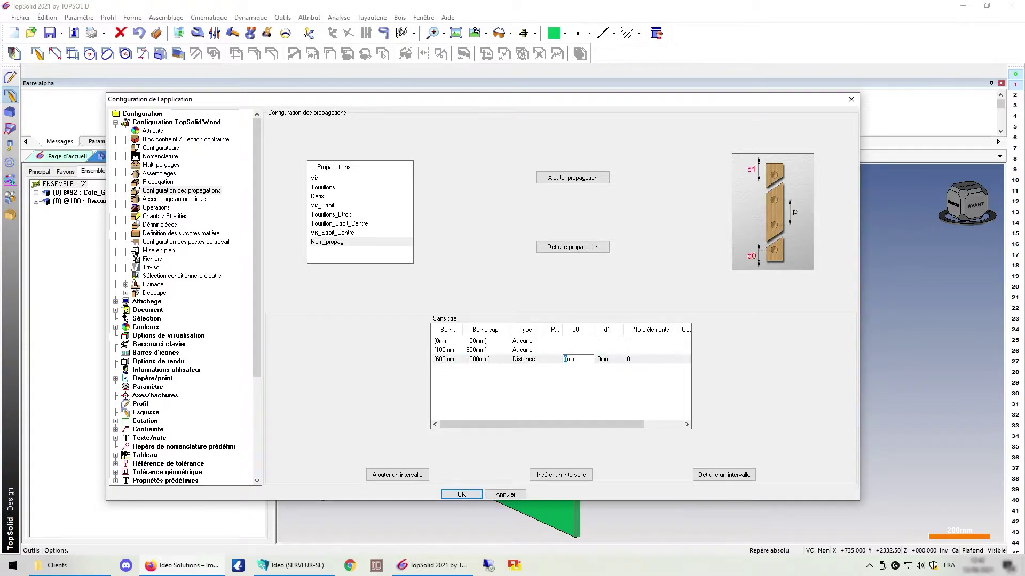
{"action": "type", "text": "50"}
{"action": "key", "text": "Return"}
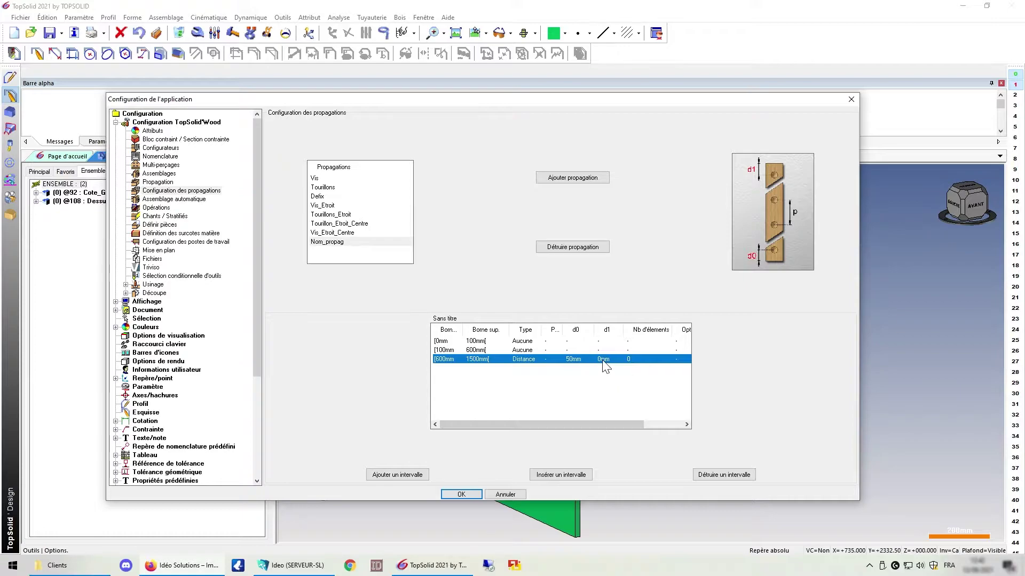
{"action": "left_click", "coordinate": [602, 359]}
{"action": "type", "text": "50"}
{"action": "key", "text": "Return"}
{"action": "left_click", "coordinate": [628, 359]}
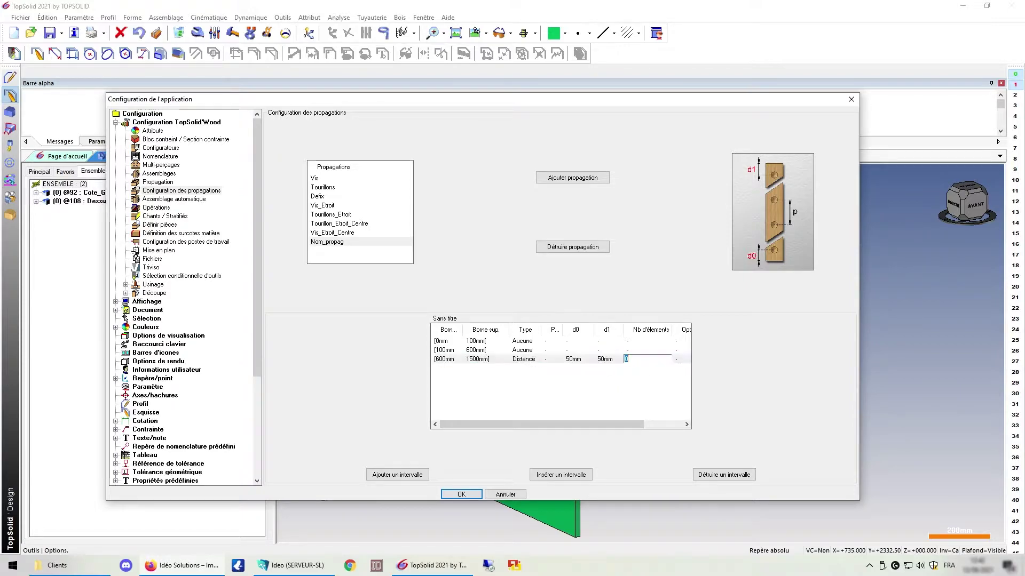
{"action": "type", "text": "4"}
{"action": "key", "text": "Return"}
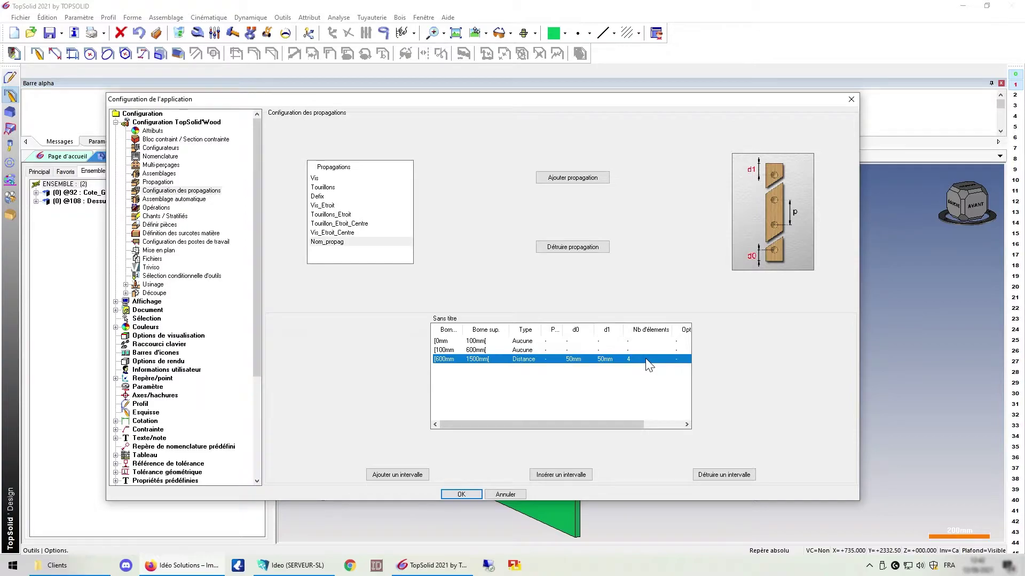
Examine the Vis propagation's intervals and the existing rules in the automatic assembly configuration
{"action": "left_click", "coordinate": [317, 179]}
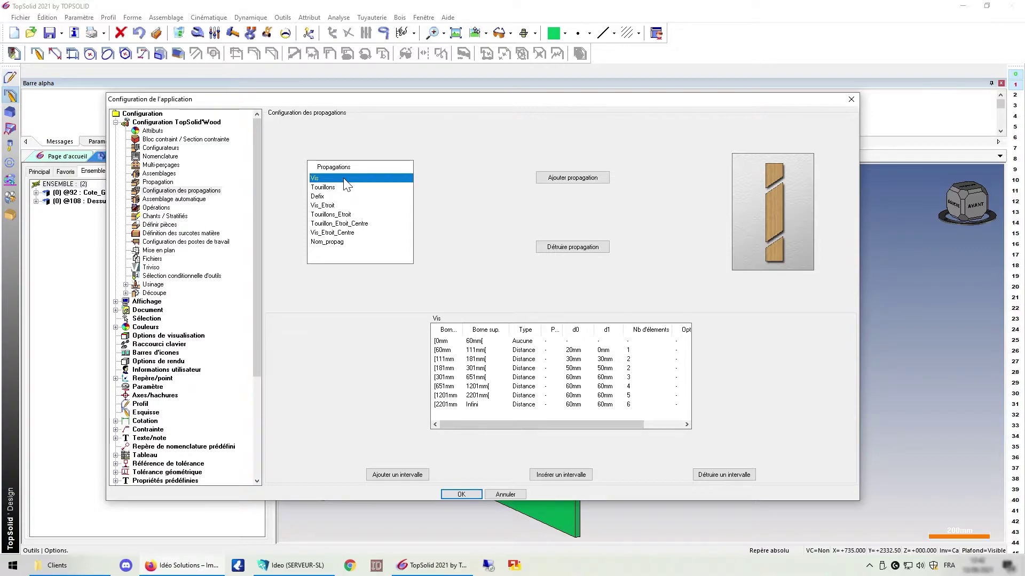
{"action": "left_click", "coordinate": [173, 190]}
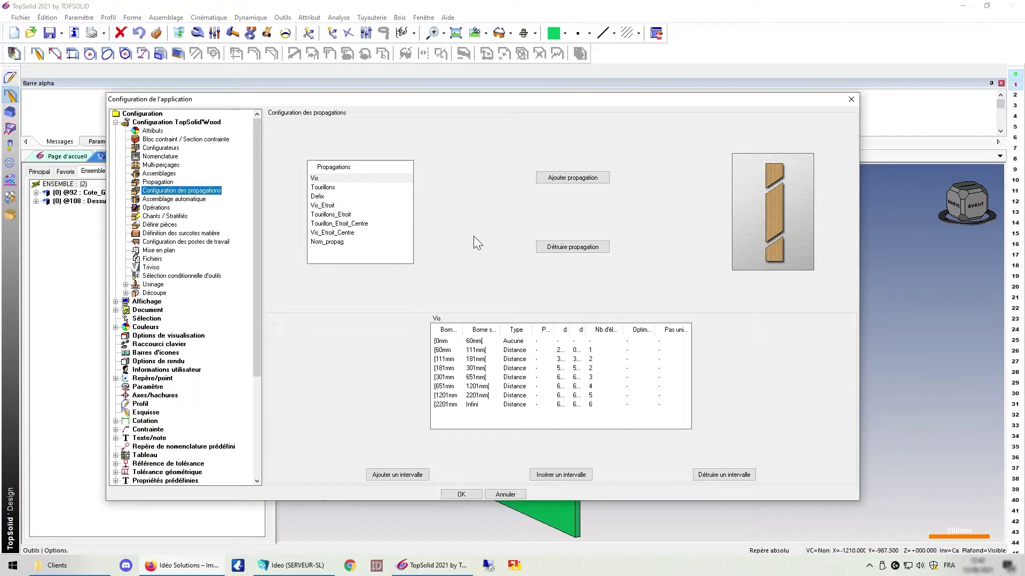
{"action": "left_click", "coordinate": [156, 200]}
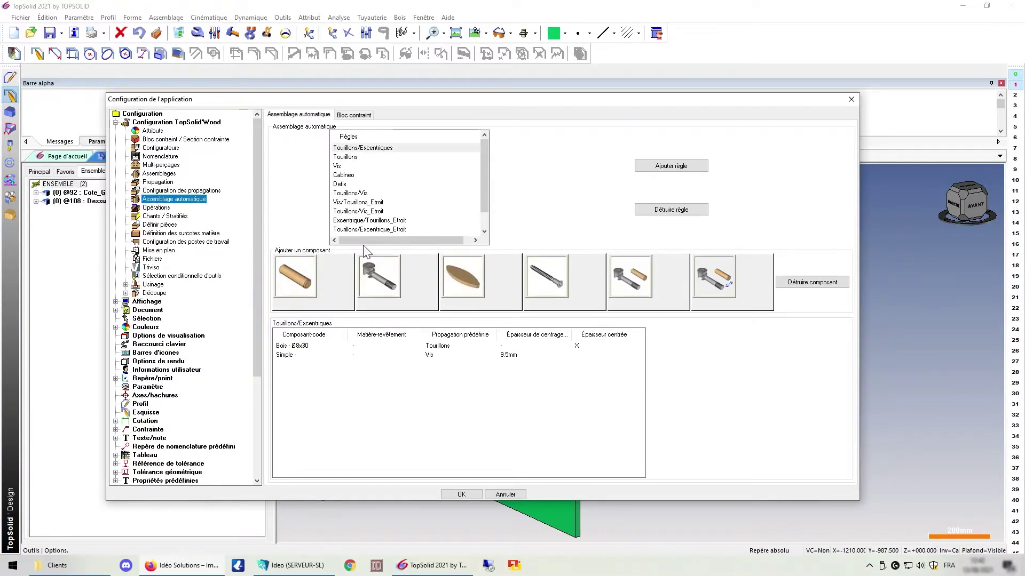
{"action": "scroll", "coordinate": [414, 210], "scroll_direction": "down", "scroll_amount": 1}
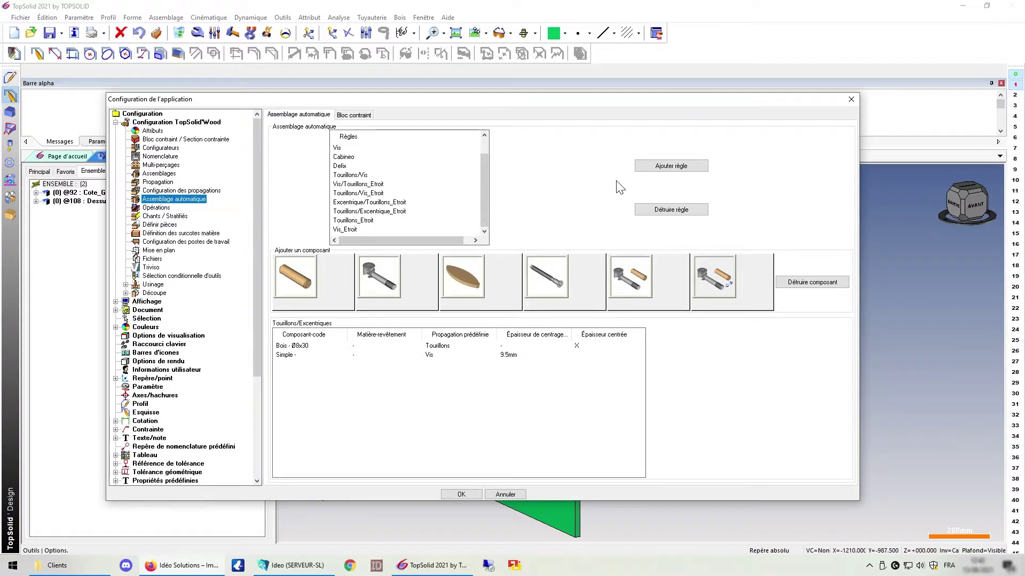
{"action": "scroll", "coordinate": [445, 207], "scroll_direction": "up", "scroll_amount": 1}
{"action": "scroll", "coordinate": [406, 200], "scroll_direction": "down", "scroll_amount": 1}
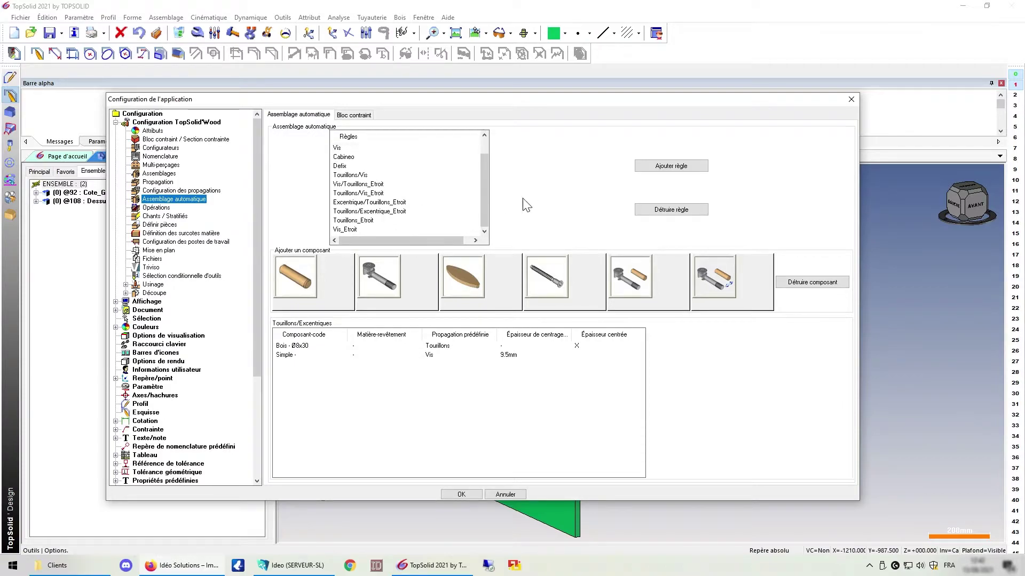
Add an automatic assembly rule named Vis_tourillon
{"action": "left_click", "coordinate": [670, 166]}
{"action": "type", "text": "Vis_tourillon"}
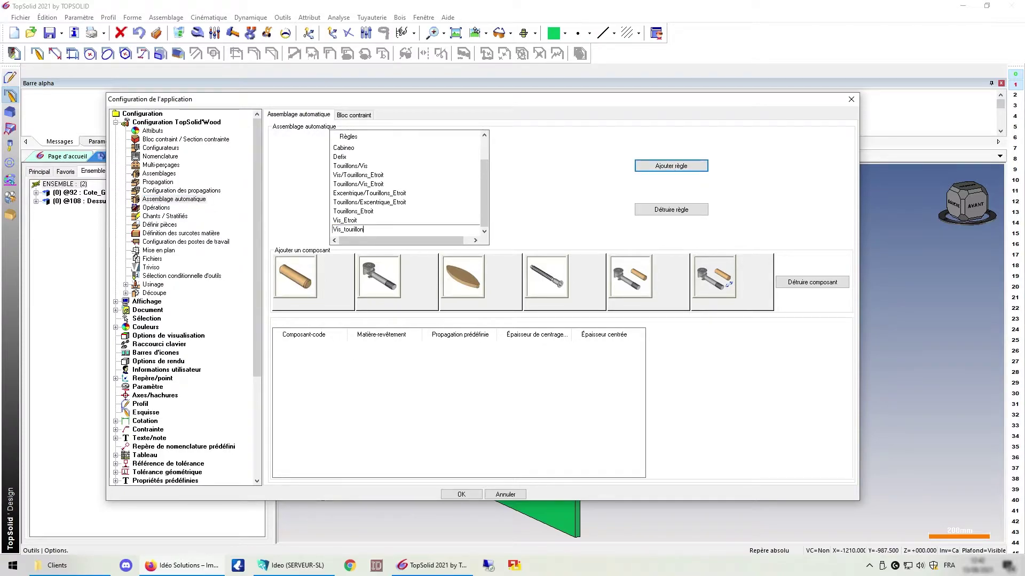
{"action": "key", "text": "Return"}
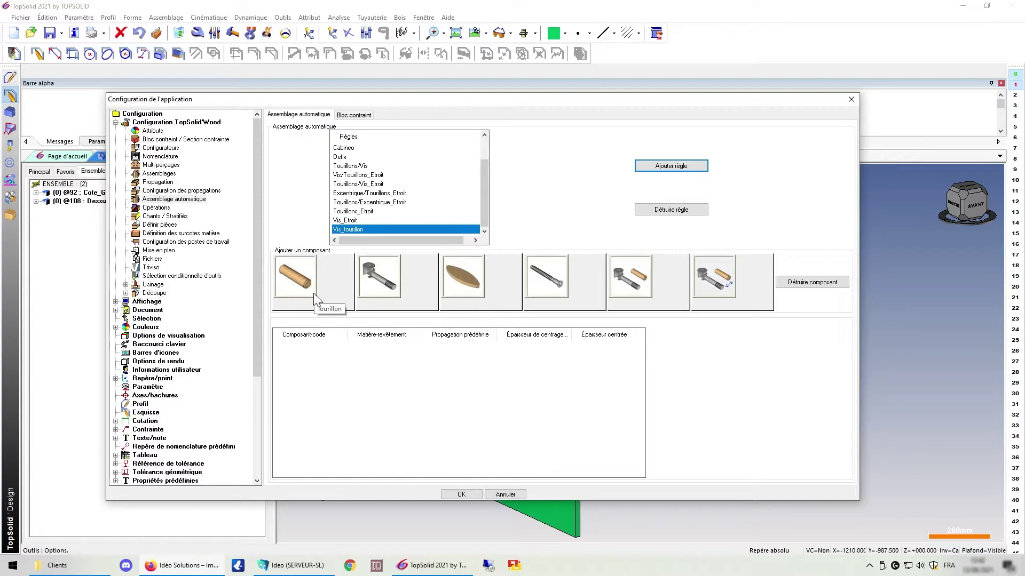
Add a screw component to the Vis_tourillon rule: Vis à bois cruciforme with code D4 L60
{"action": "left_click", "coordinate": [547, 281]}
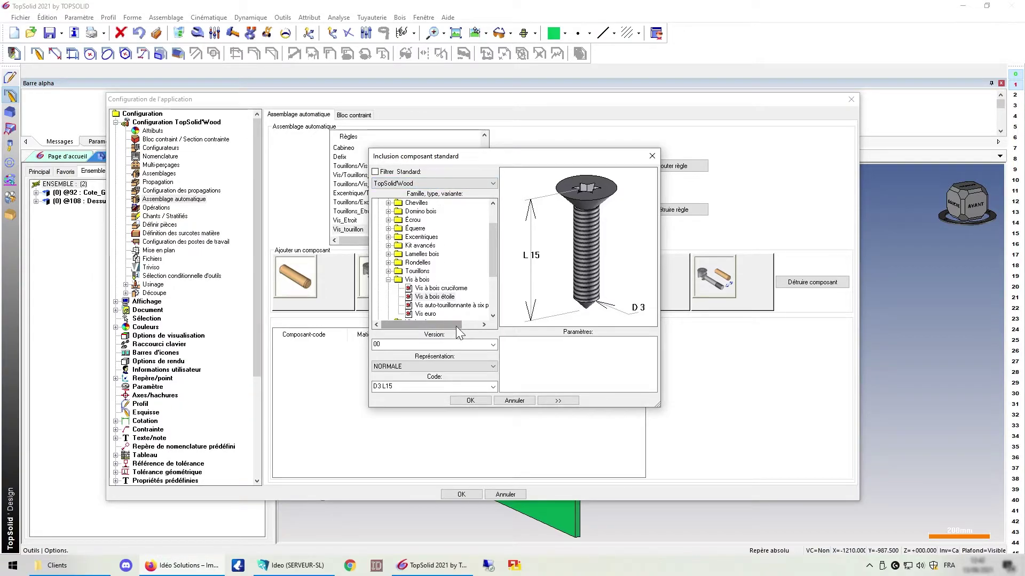
{"action": "left_click", "coordinate": [441, 288]}
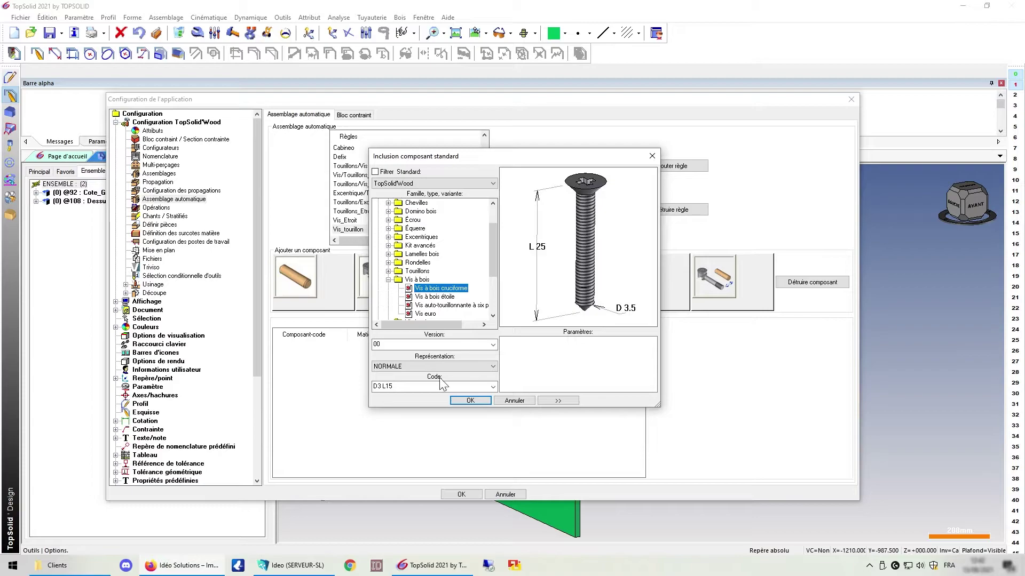
{"action": "left_click", "coordinate": [492, 386]}
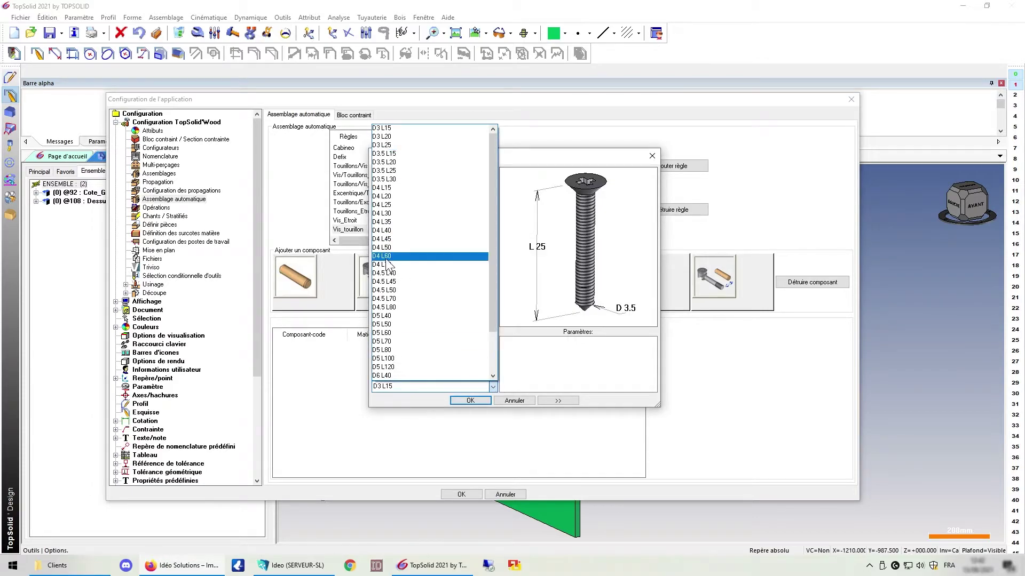
{"action": "left_click", "coordinate": [386, 258]}
{"action": "left_click", "coordinate": [469, 400]}
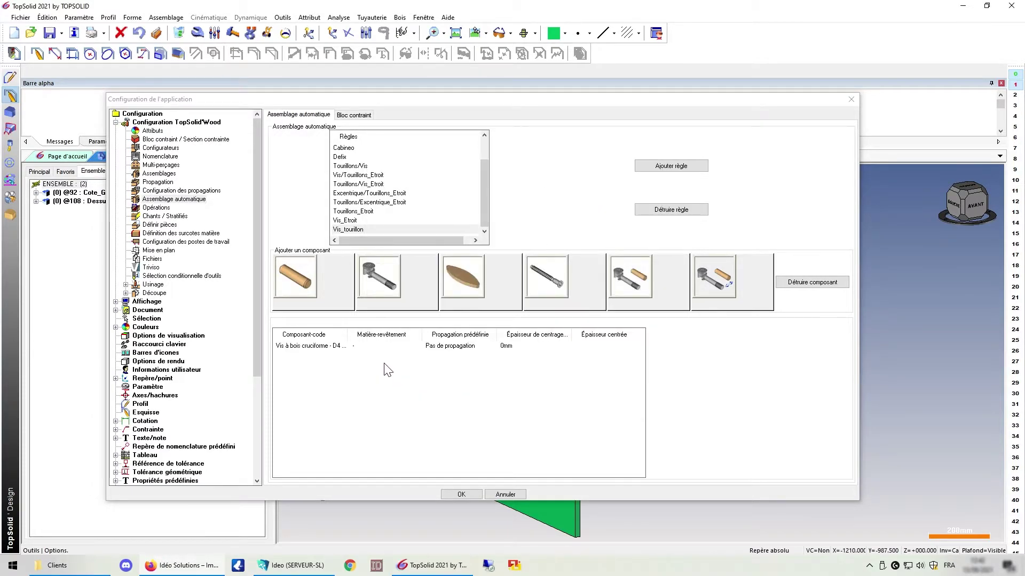
Assign the predefined propagation Vis to the wood screw and set its centring thickness to 9.5 mm
{"action": "left_click", "coordinate": [458, 347]}
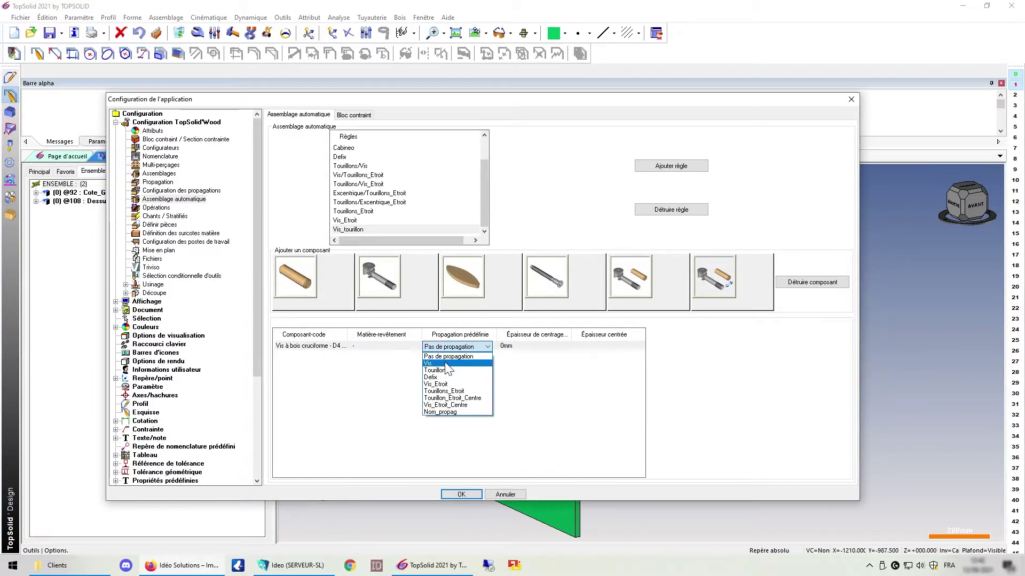
{"action": "left_click", "coordinate": [446, 363]}
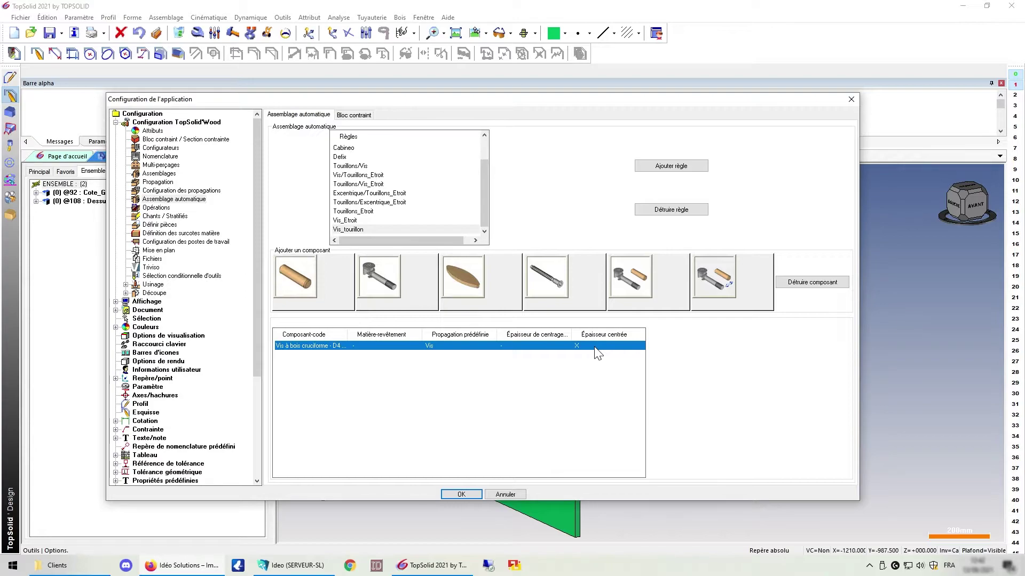
{"action": "left_click", "coordinate": [527, 346]}
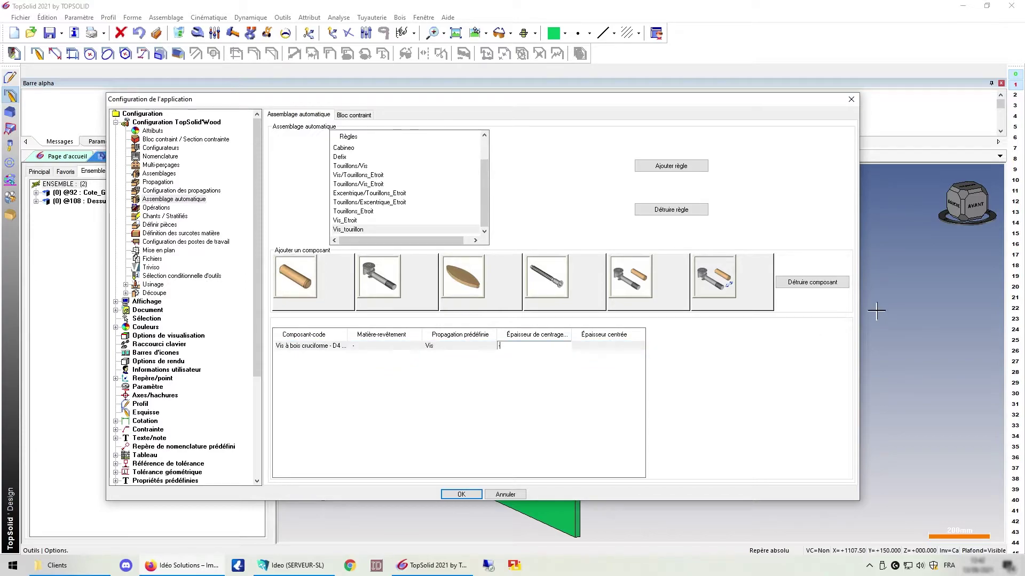
{"action": "key", "text": "BackSpace"}
{"action": "type", "text": "9.5"}
{"action": "key", "text": "Return"}
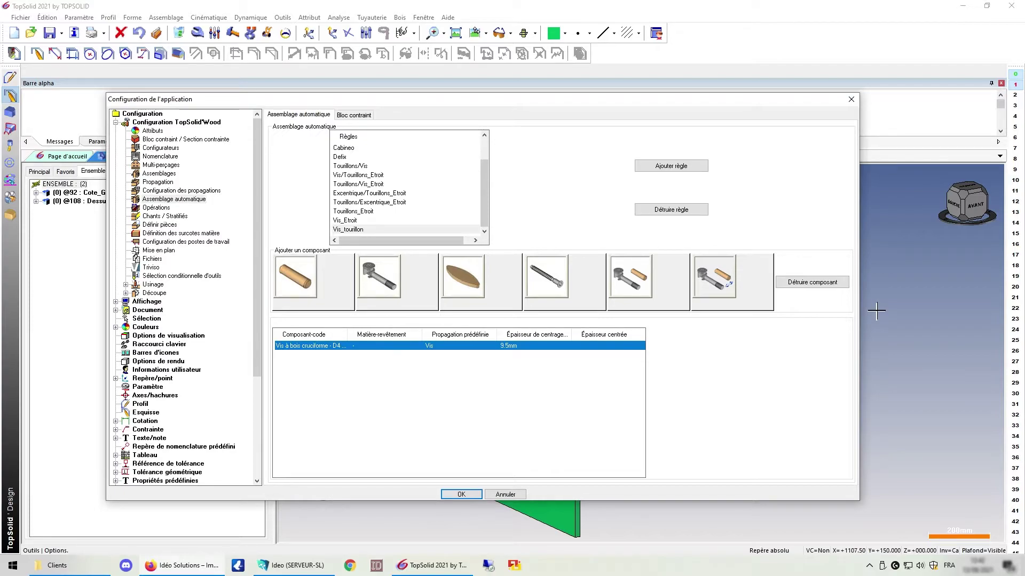
Centre the wood screw on the panel thickness and add a Tourillon bois component with code D8 L30 to the Vis_tourillon rule
{"action": "left_click", "coordinate": [583, 347]}
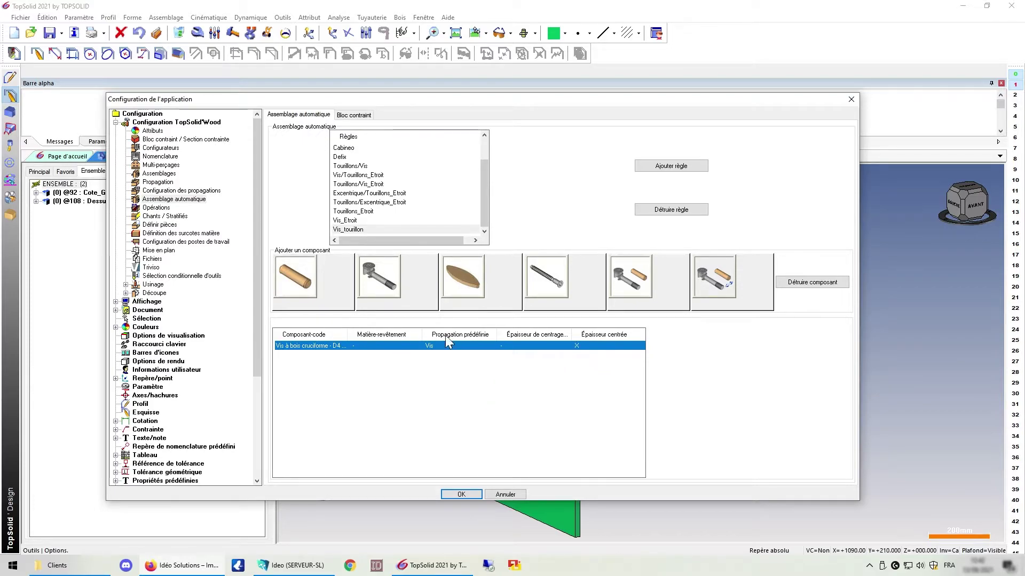
{"action": "left_click", "coordinate": [295, 277]}
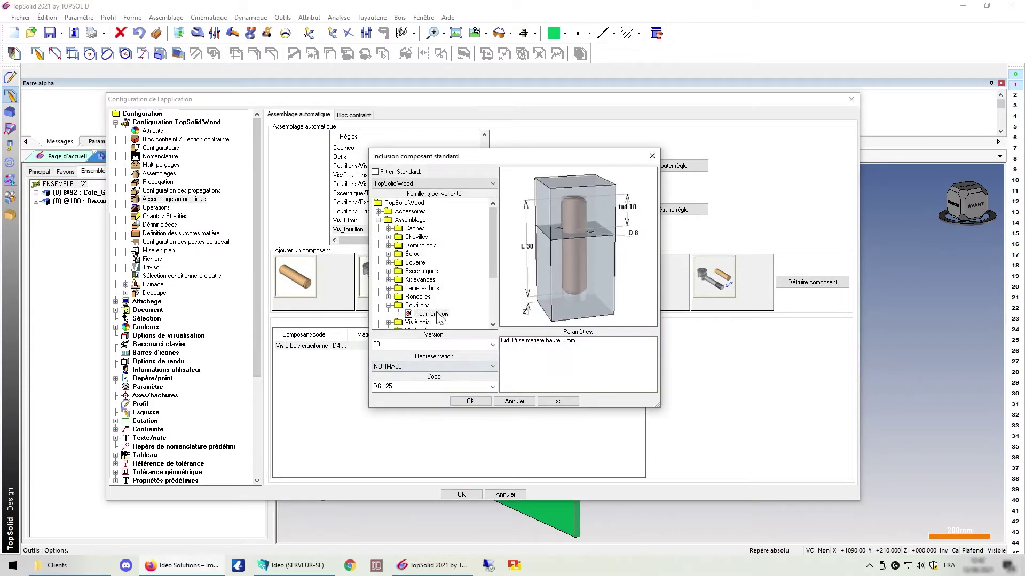
{"action": "left_click", "coordinate": [416, 386]}
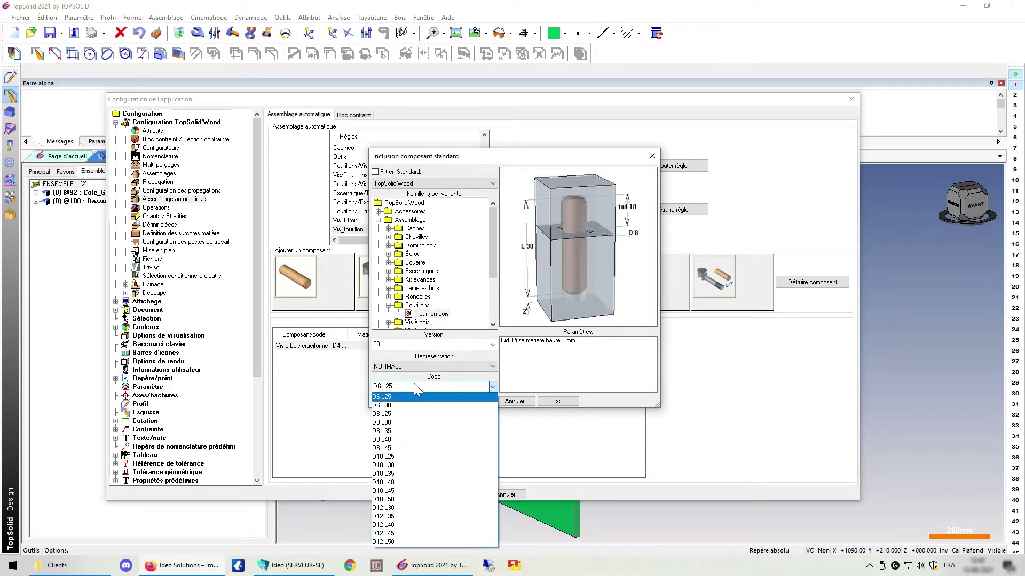
{"action": "left_click", "coordinate": [382, 422]}
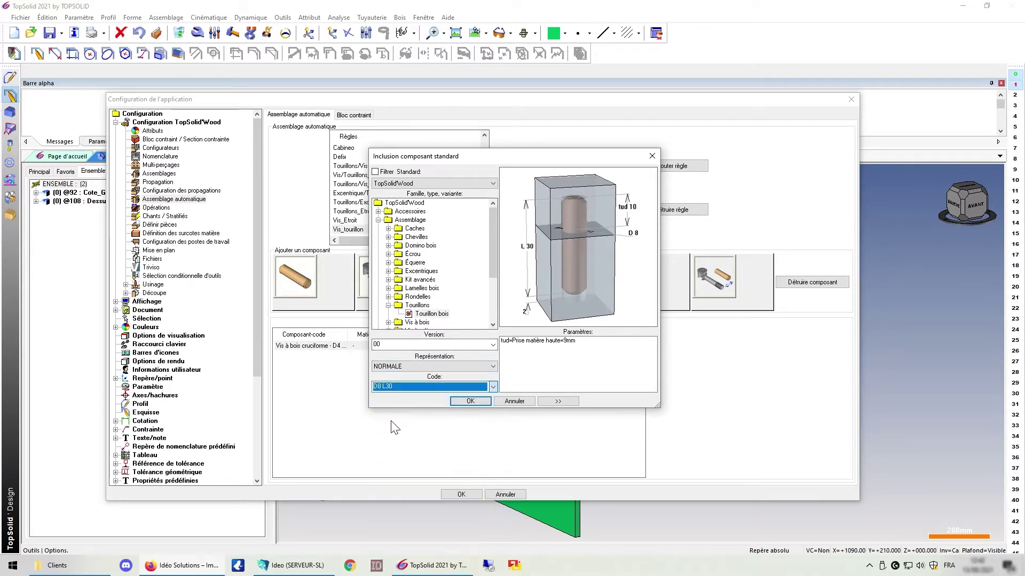
{"action": "left_click", "coordinate": [466, 401]}
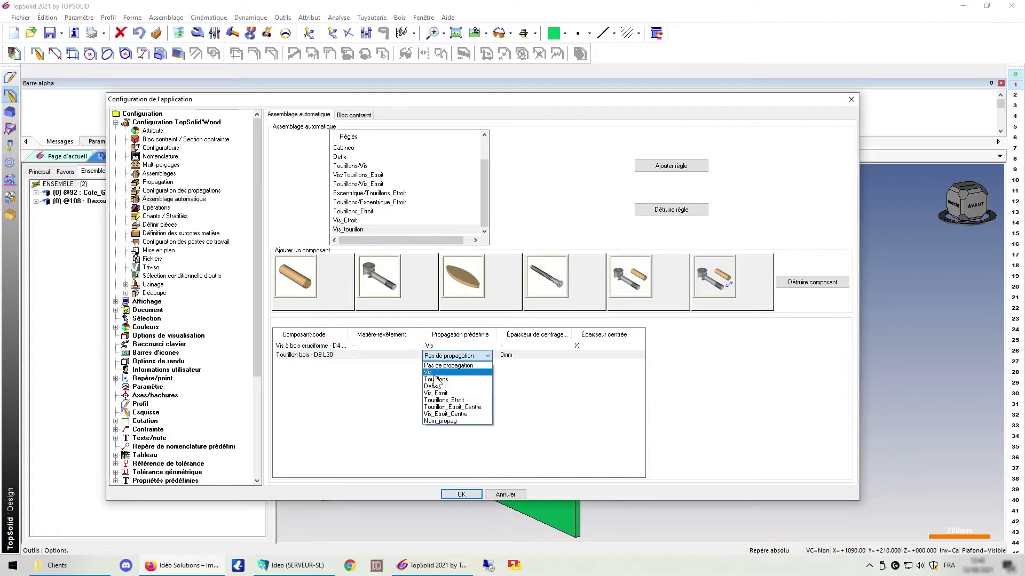
Assign the predefined propagation Tourillons to the wood dowel with centred thickness, and validate the application configuration
{"action": "left_click", "coordinate": [435, 386]}
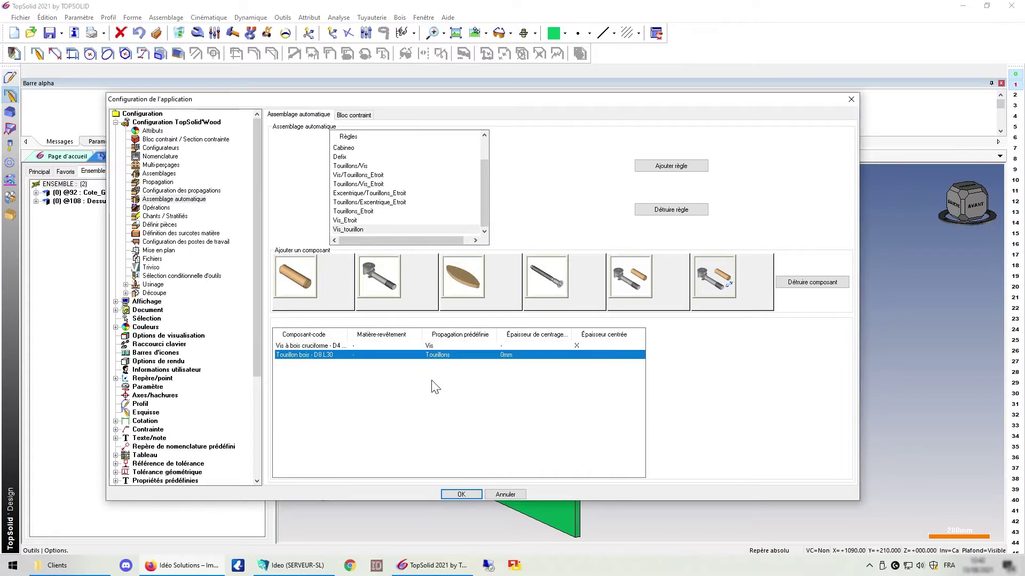
{"action": "left_click", "coordinate": [601, 356]}
{"action": "left_click", "coordinate": [419, 454]}
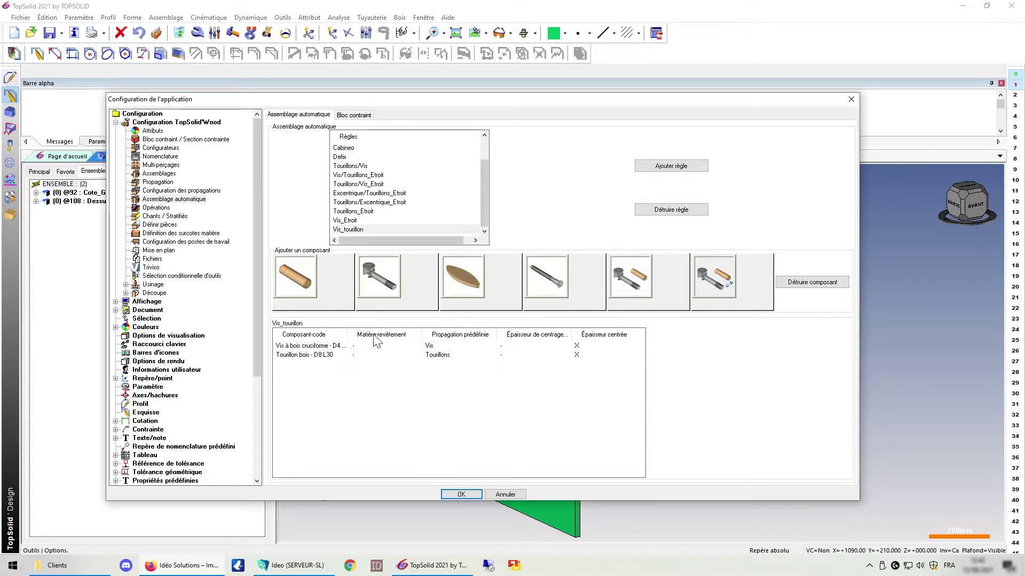
{"action": "left_click", "coordinate": [364, 229]}
{"action": "left_click", "coordinate": [460, 494]}
Start an automatic assembly (Assemblage automatique) on the green side panel and the purple top panel
{"action": "left_click", "coordinate": [399, 17]}
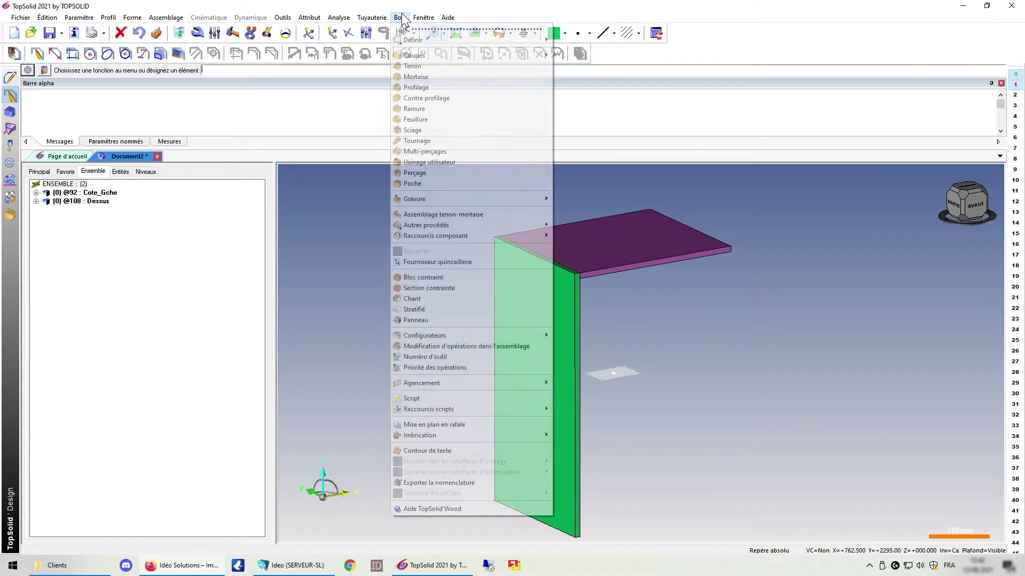
{"action": "mouse_move", "coordinate": [463, 223]}
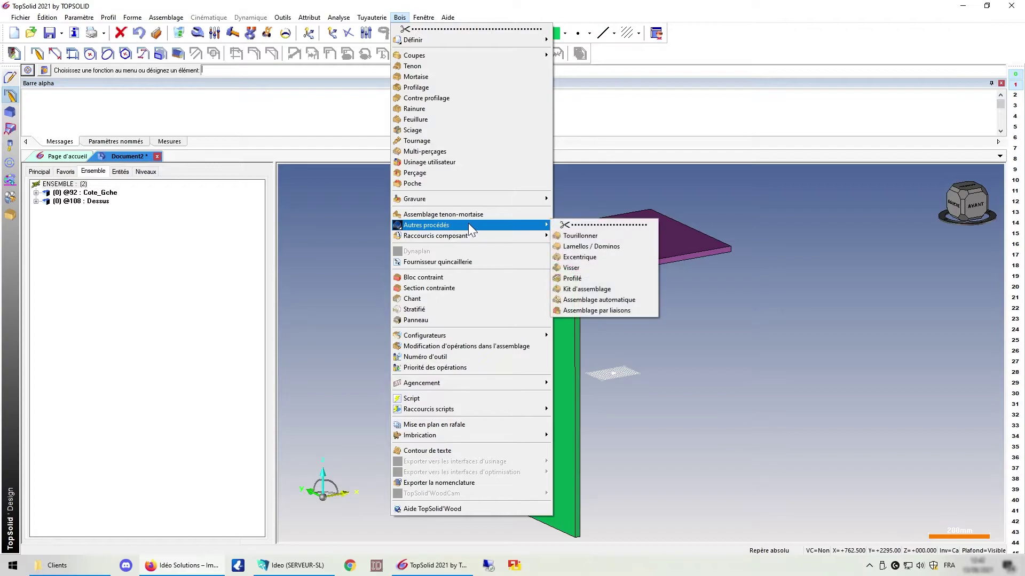
{"action": "left_click", "coordinate": [620, 298]}
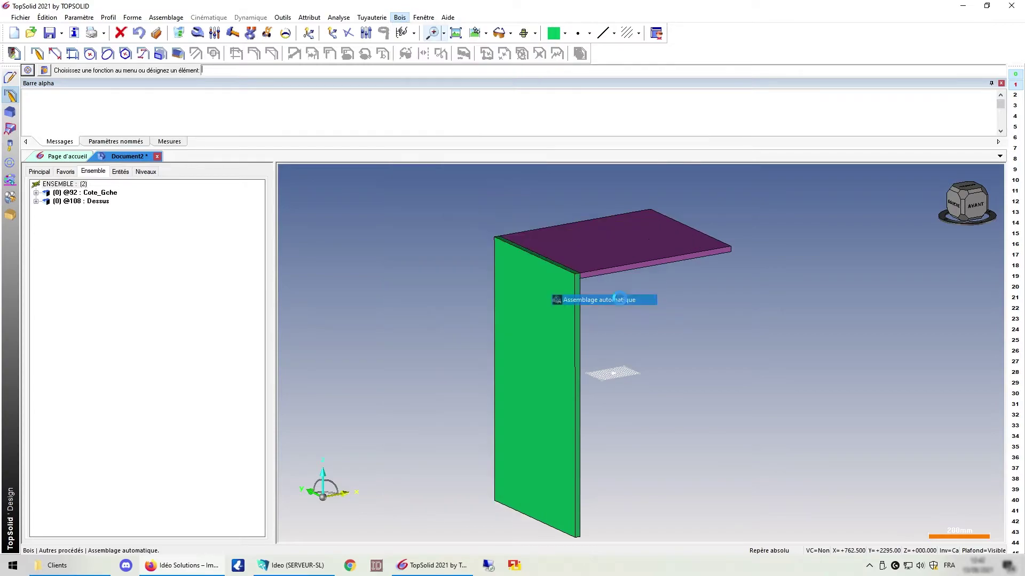
{"action": "left_click", "coordinate": [513, 266]}
{"action": "left_click", "coordinate": [572, 227]}
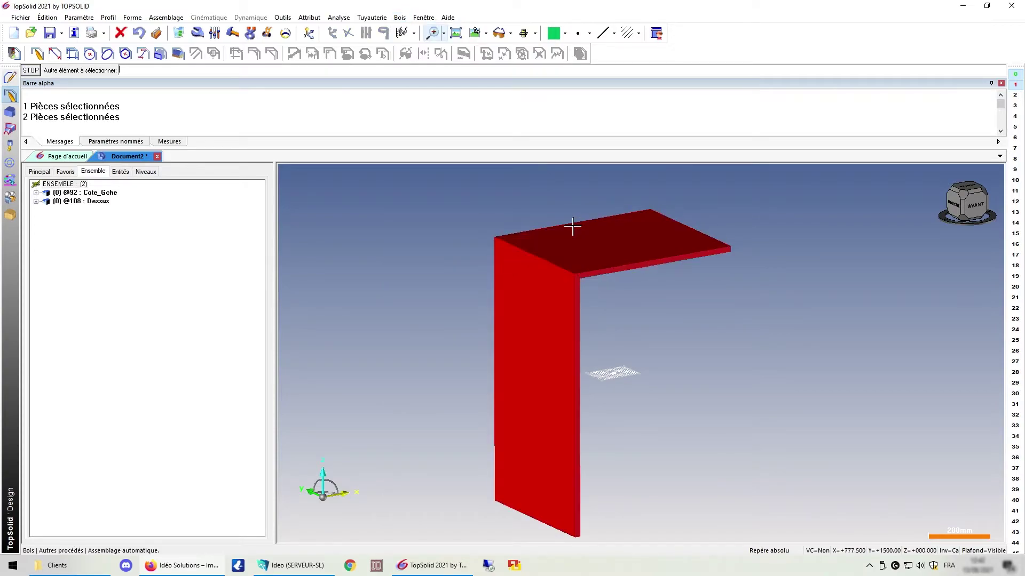
{"action": "right_click", "coordinate": [507, 203]}
Choose the Vis_tourillon rule for the automatic assembly and include the parts Dessus and Cote_Gche
{"action": "left_click", "coordinate": [119, 77]}
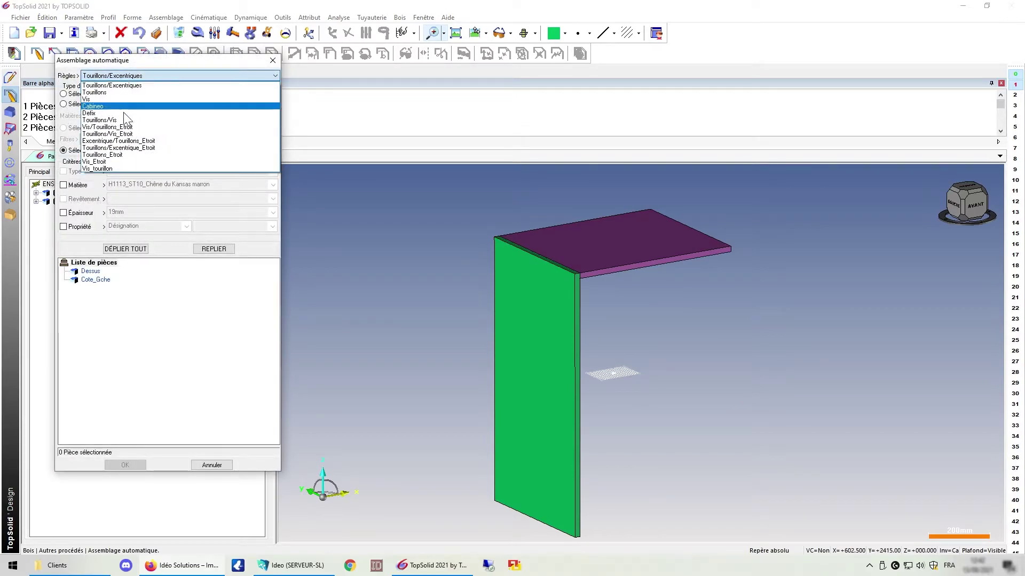
{"action": "left_click", "coordinate": [110, 170]}
{"action": "left_click", "coordinate": [90, 272]}
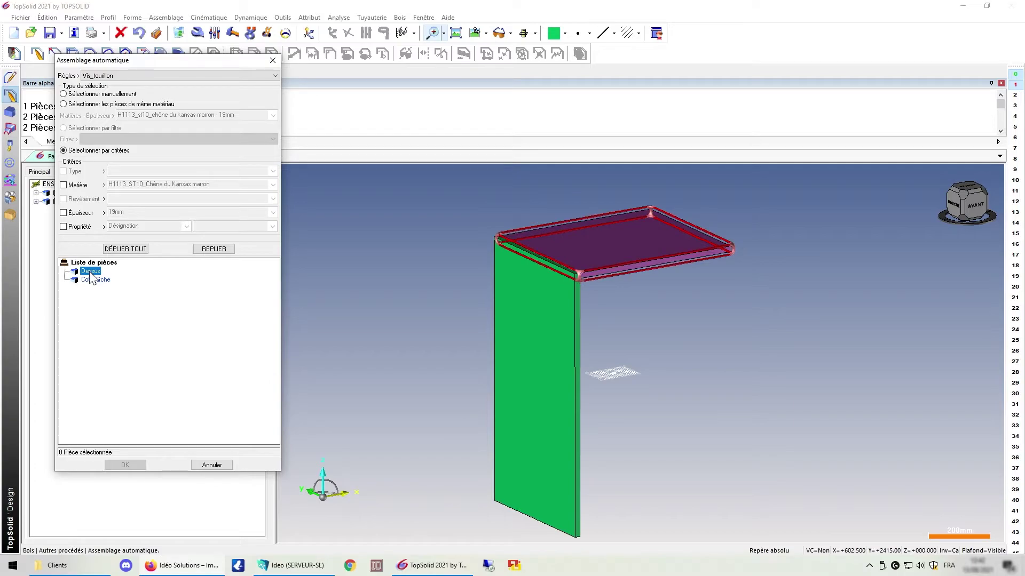
{"action": "left_click", "coordinate": [97, 279], "text": "ctrl"}
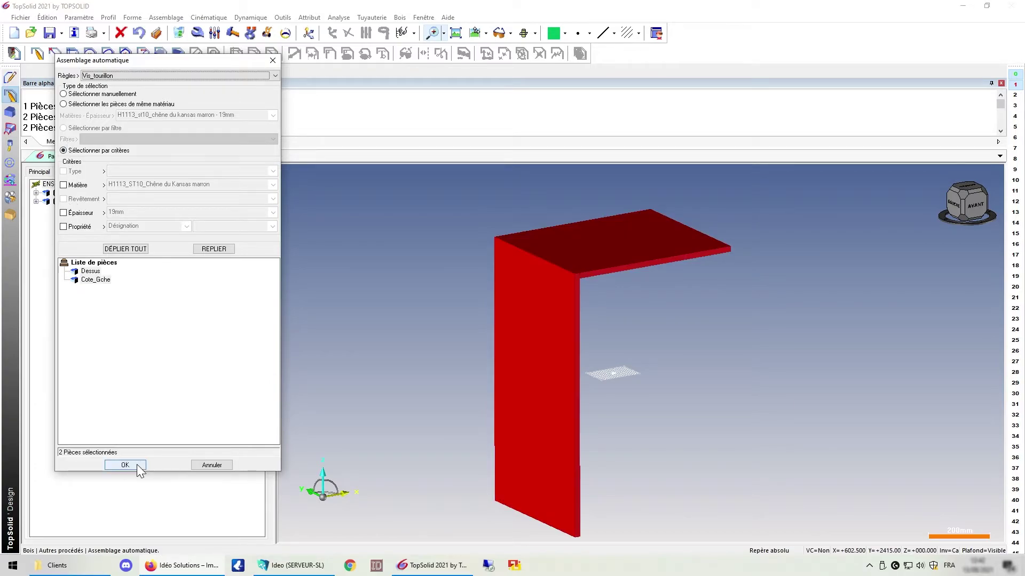
{"action": "left_click", "coordinate": [137, 464]}
Set the centring direction from the top panel's front edge, place the fasteners from the exterior face and inspect the joint
{"action": "left_click", "coordinate": [615, 271]}
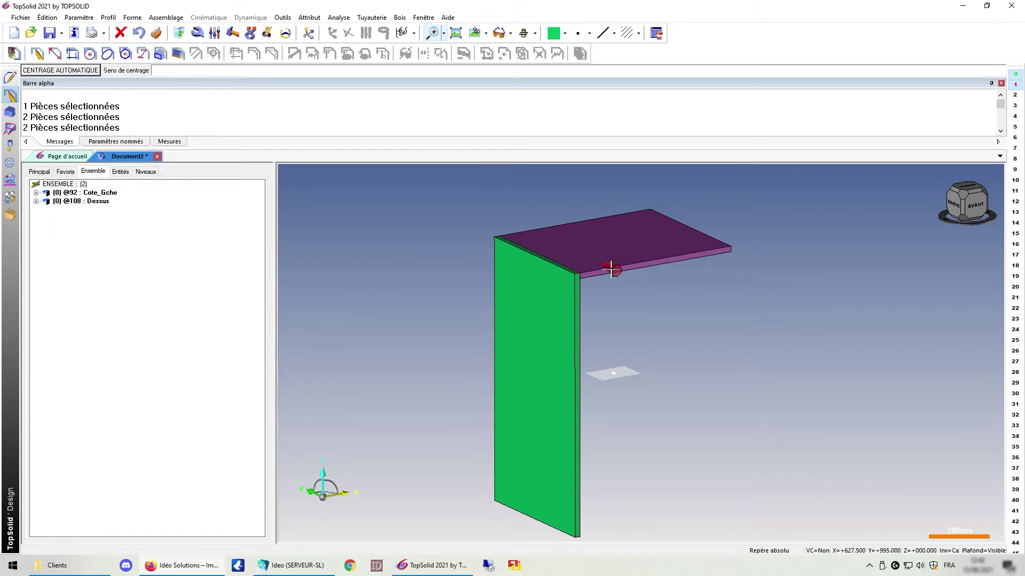
{"action": "left_click", "coordinate": [363, 235]}
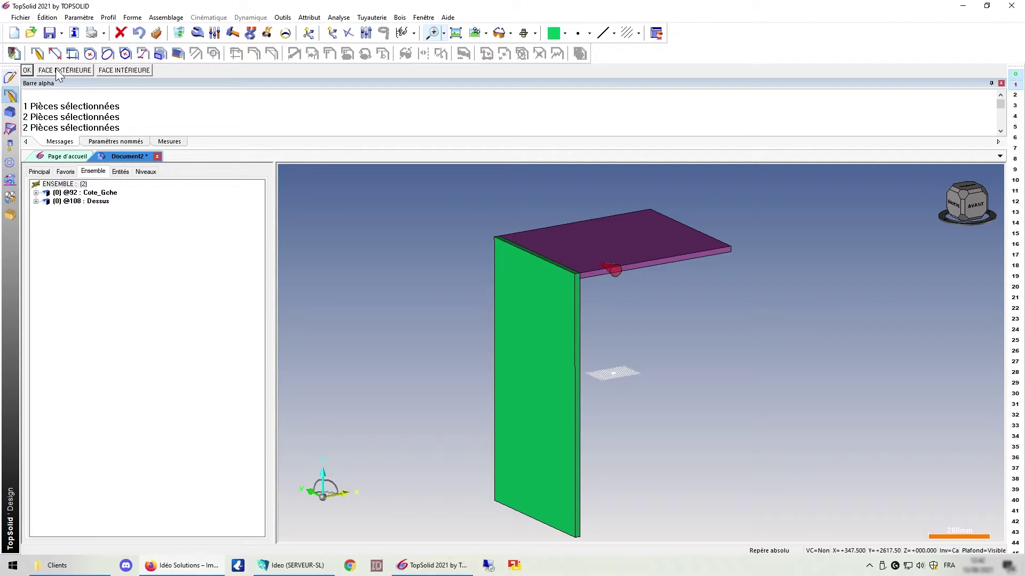
{"action": "left_click", "coordinate": [78, 69]}
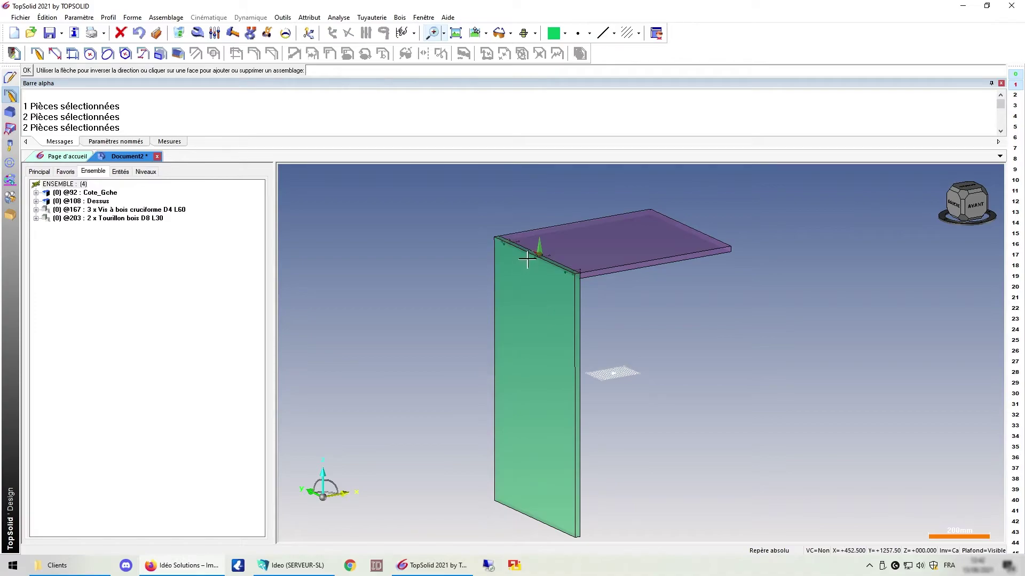
{"action": "scroll", "coordinate": [534, 259], "scroll_direction": "up", "scroll_amount": 5}
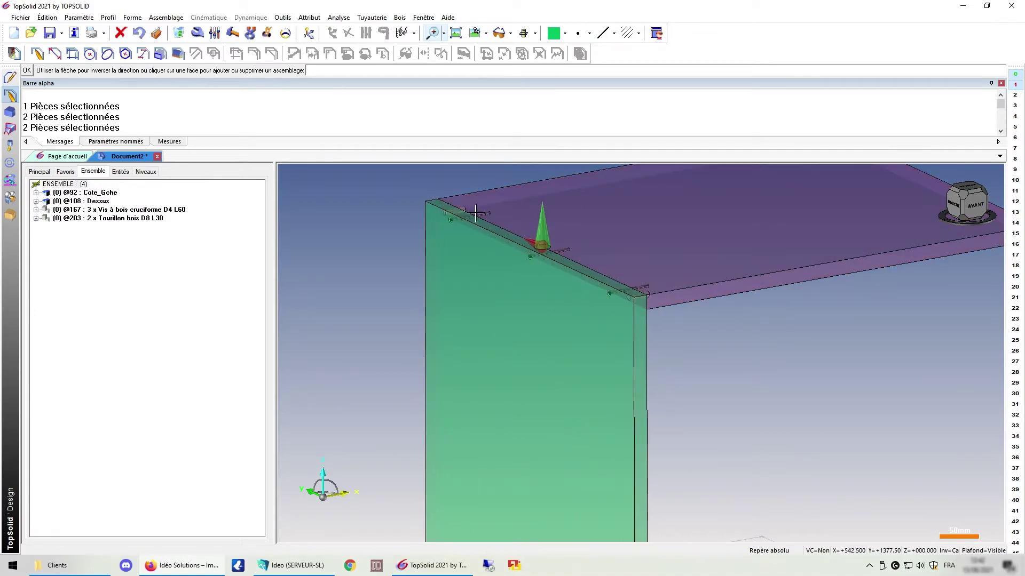
{"action": "scroll", "coordinate": [480, 237], "scroll_direction": "down", "scroll_amount": 2}
{"action": "middle_click_drag", "start_coordinate": [460, 240], "coordinate": [393, 292]}
{"action": "middle_click", "coordinate": [392, 291]}
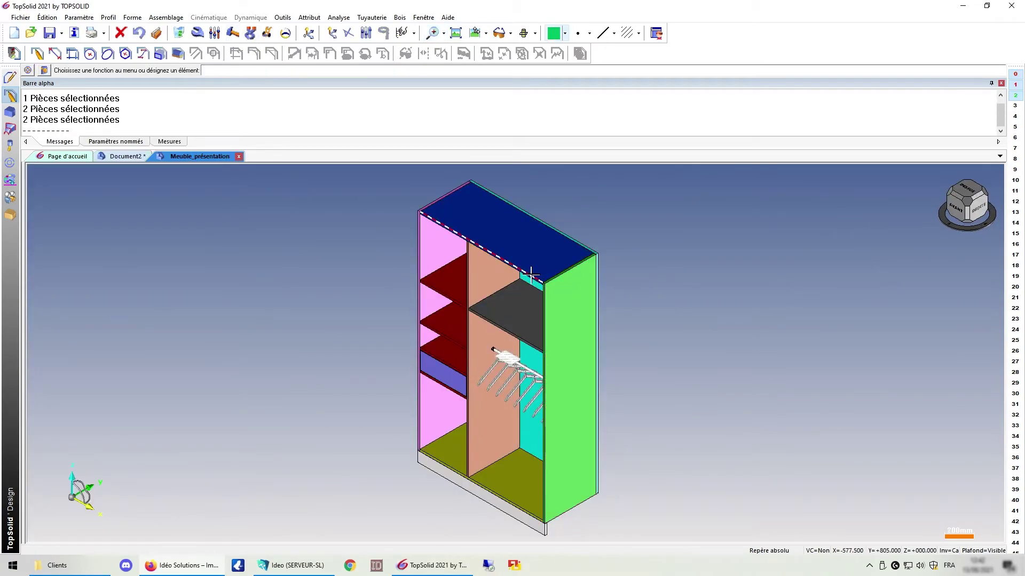
{"action": "middle_click_drag", "start_coordinate": [698, 439], "coordinate": [698, 414]}
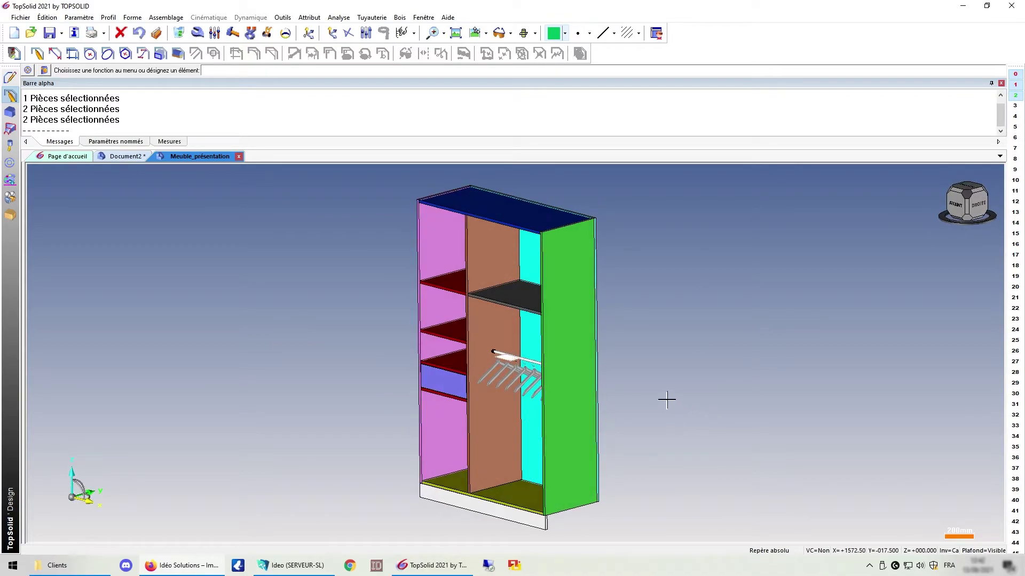
{"action": "left_click", "coordinate": [400, 17]}
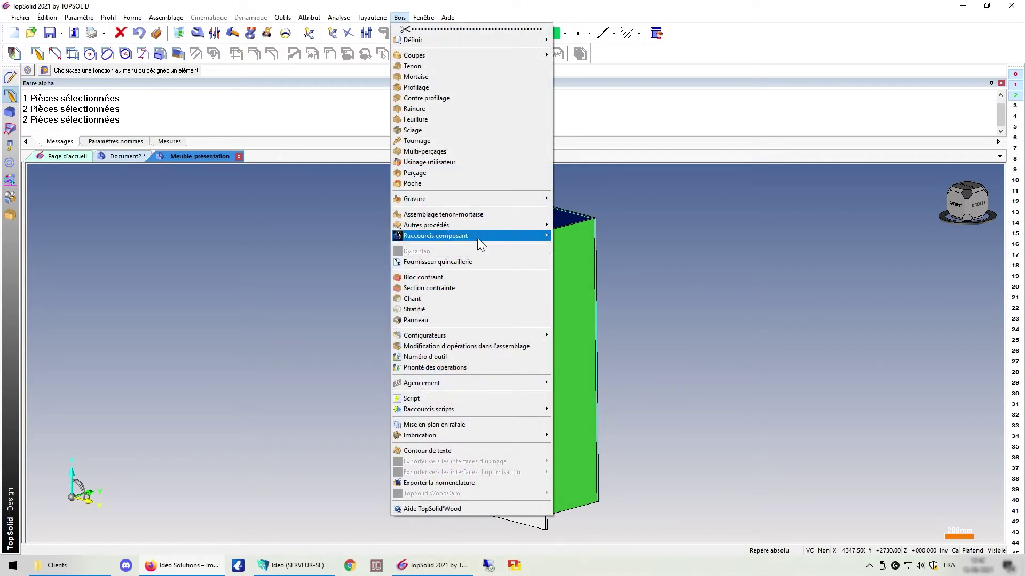
{"action": "mouse_move", "coordinate": [536, 236]}
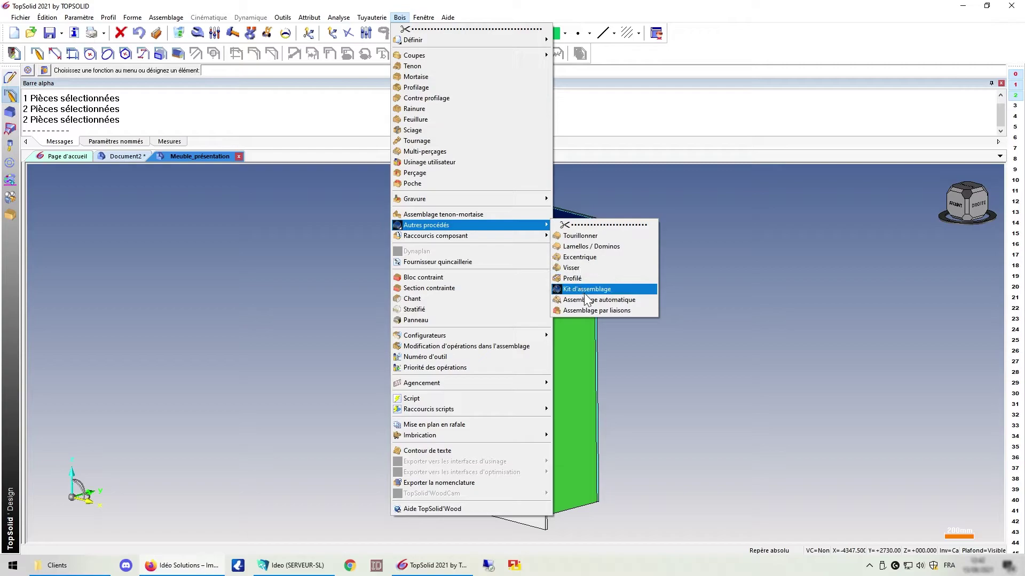
{"action": "left_click", "coordinate": [581, 267]}
{"action": "scroll", "coordinate": [414, 201], "scroll_direction": "up", "scroll_amount": 5}
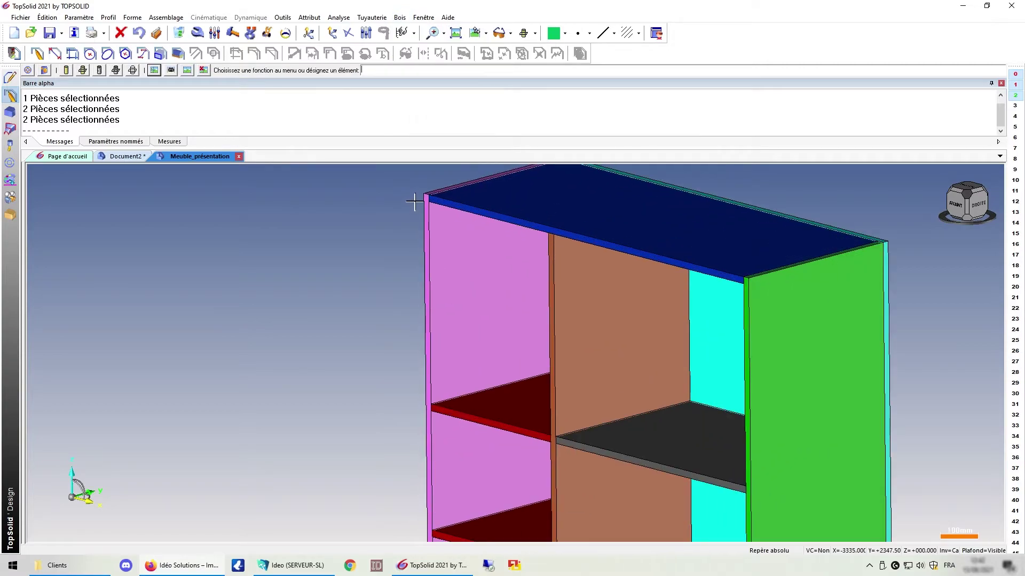
Start dowelling in the Meuble_présentation wardrobe with the standard Tourillon bois component, code D8 L30
{"action": "left_click", "coordinate": [400, 18]}
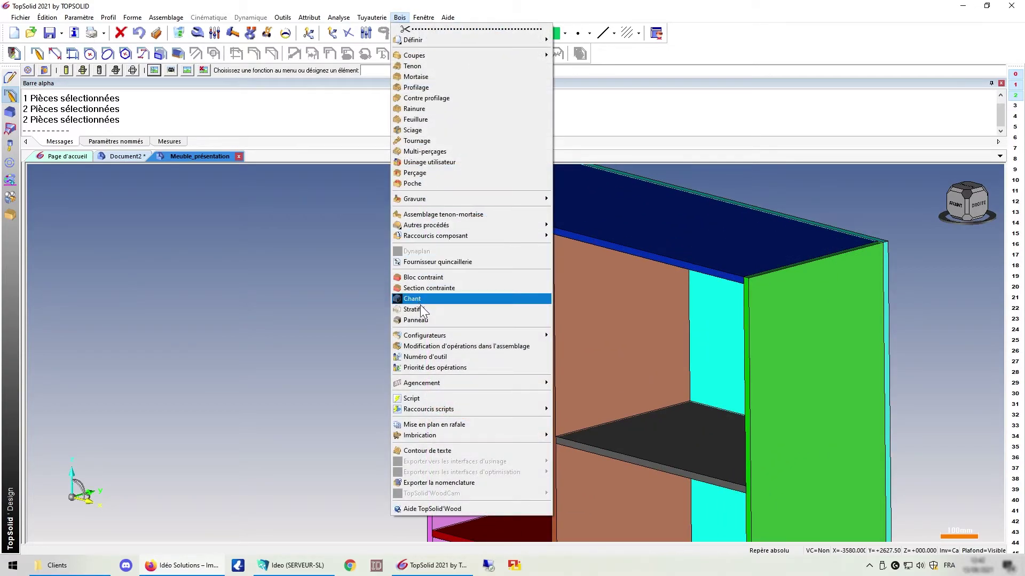
{"action": "mouse_move", "coordinate": [518, 225]}
{"action": "left_click", "coordinate": [587, 236]}
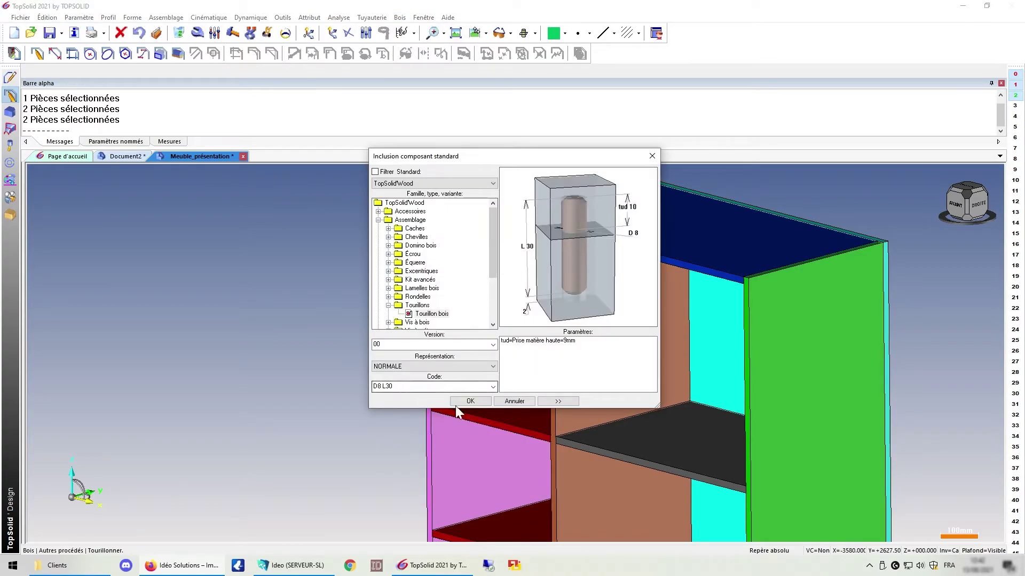
{"action": "left_click", "coordinate": [474, 400]}
Use the central divider's face as the dowel support and reference the front edge and top face of the shelf above the drawer
{"action": "scroll", "coordinate": [504, 303], "scroll_direction": "down", "scroll_amount": 4}
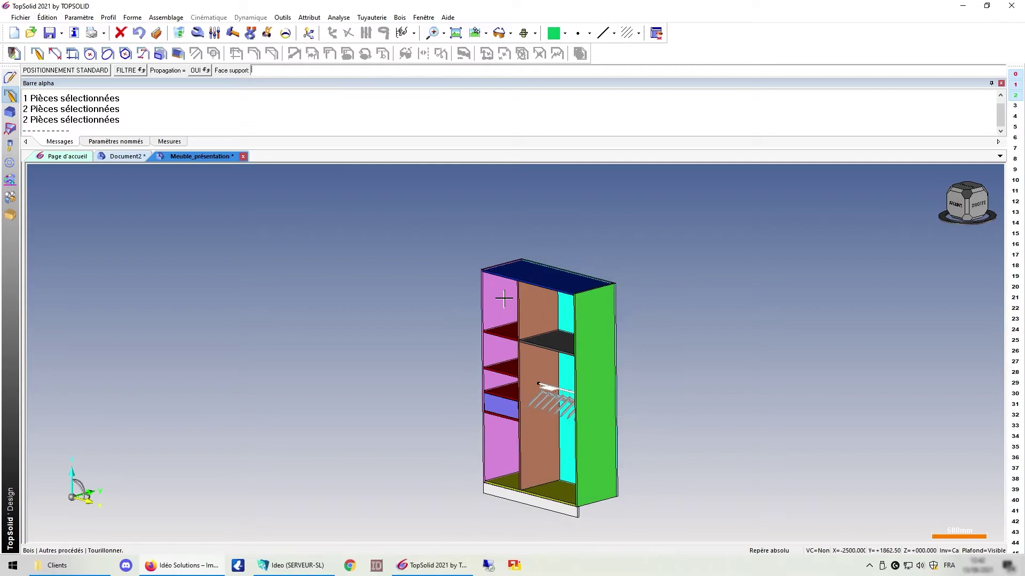
{"action": "scroll", "coordinate": [592, 309], "scroll_direction": "up", "scroll_amount": 5}
{"action": "scroll", "coordinate": [592, 309], "scroll_direction": "up", "scroll_amount": 3}
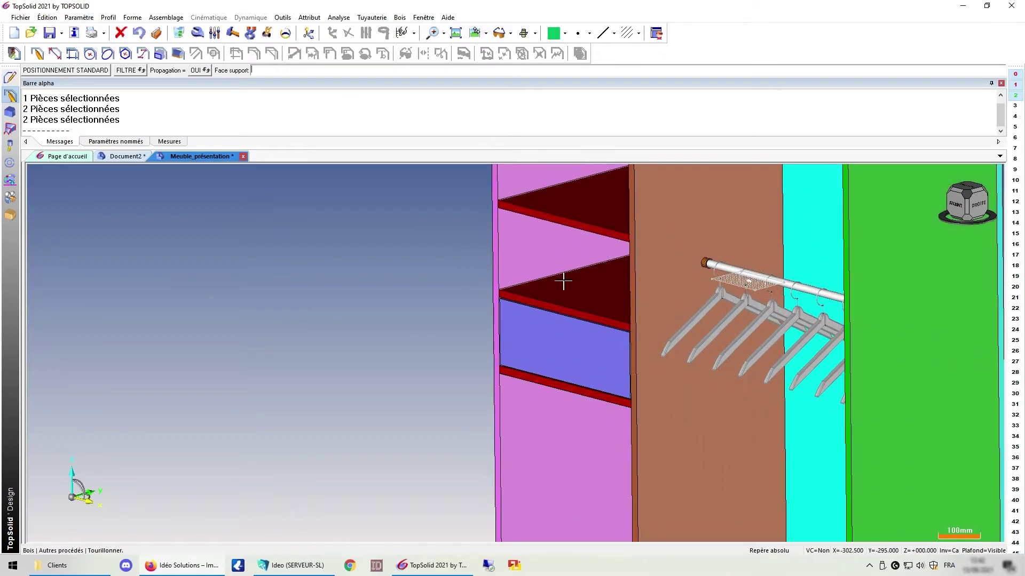
{"action": "scroll", "coordinate": [634, 348], "scroll_direction": "up", "scroll_amount": 3}
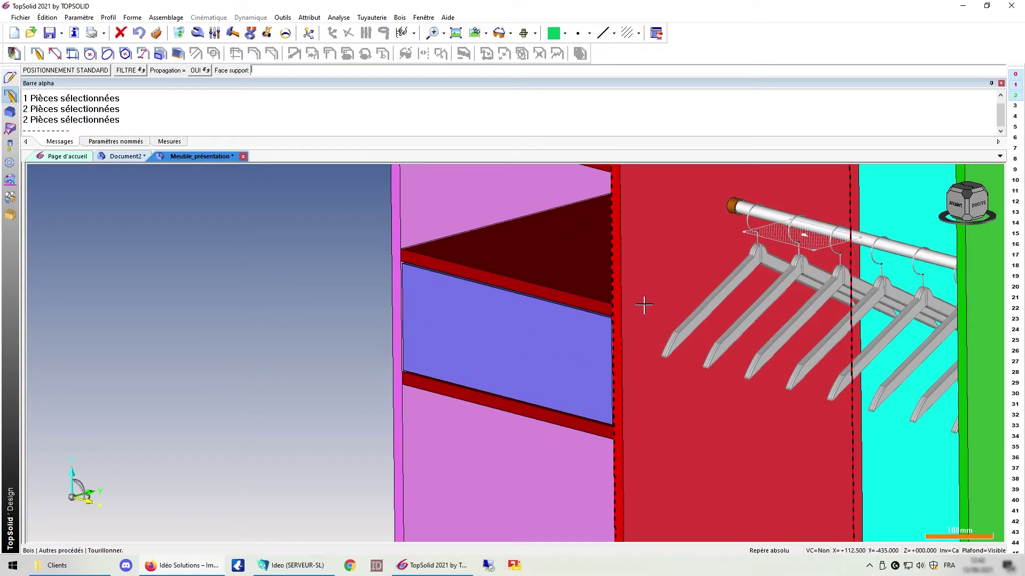
{"action": "left_click", "coordinate": [644, 305]}
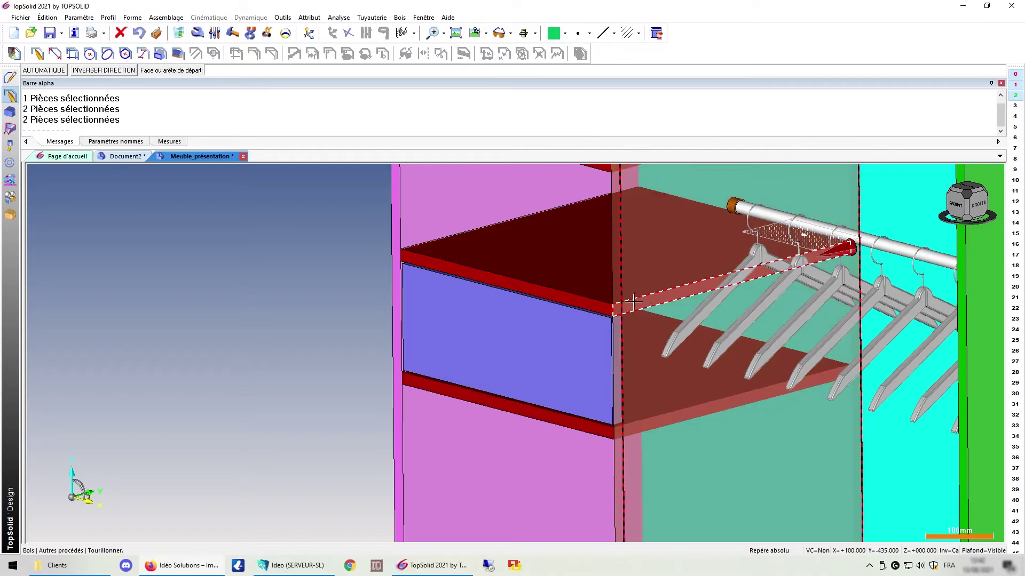
{"action": "left_click", "coordinate": [573, 295]}
{"action": "left_click", "coordinate": [572, 277]}
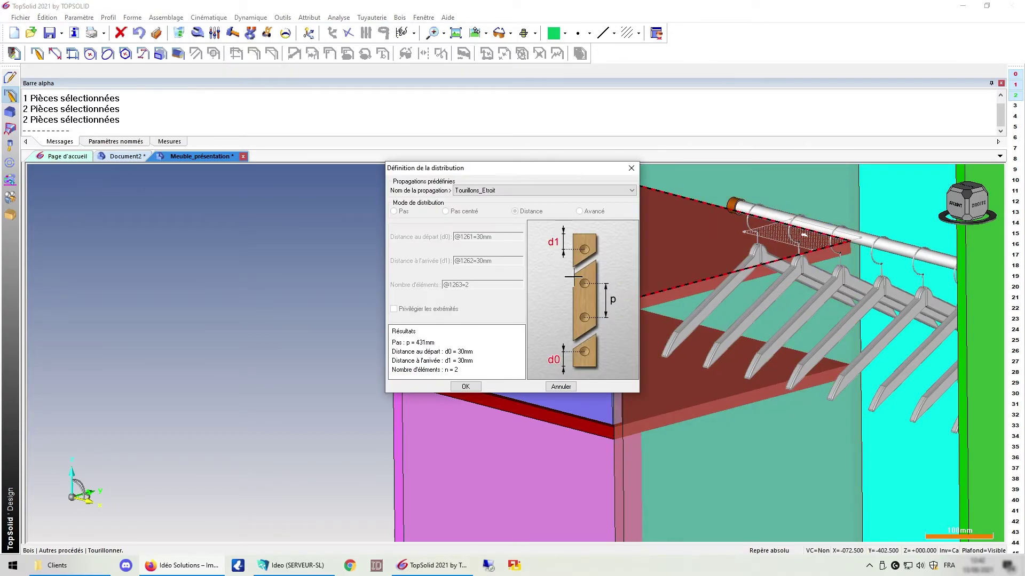
Apply the predefined propagation Tourillons to the dowels joining the shelf above the drawer to the divider
{"action": "left_click", "coordinate": [504, 192]}
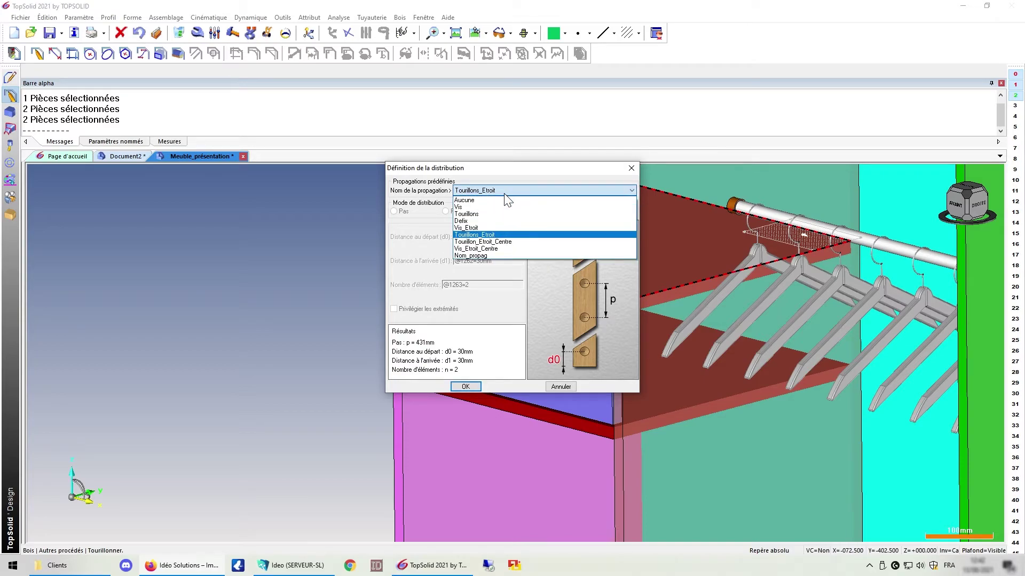
{"action": "left_click", "coordinate": [479, 213]}
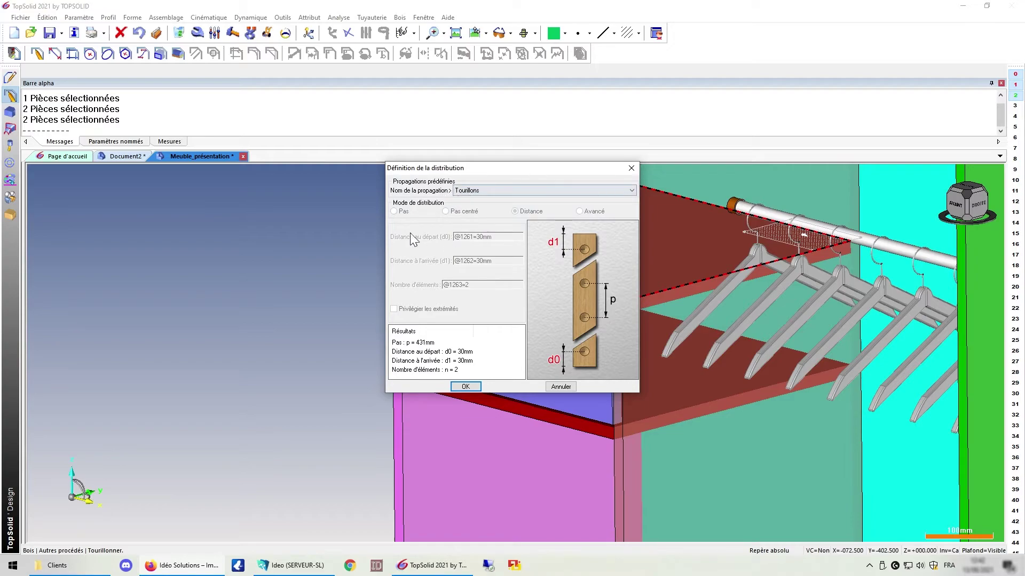
{"action": "left_click", "coordinate": [466, 385]}
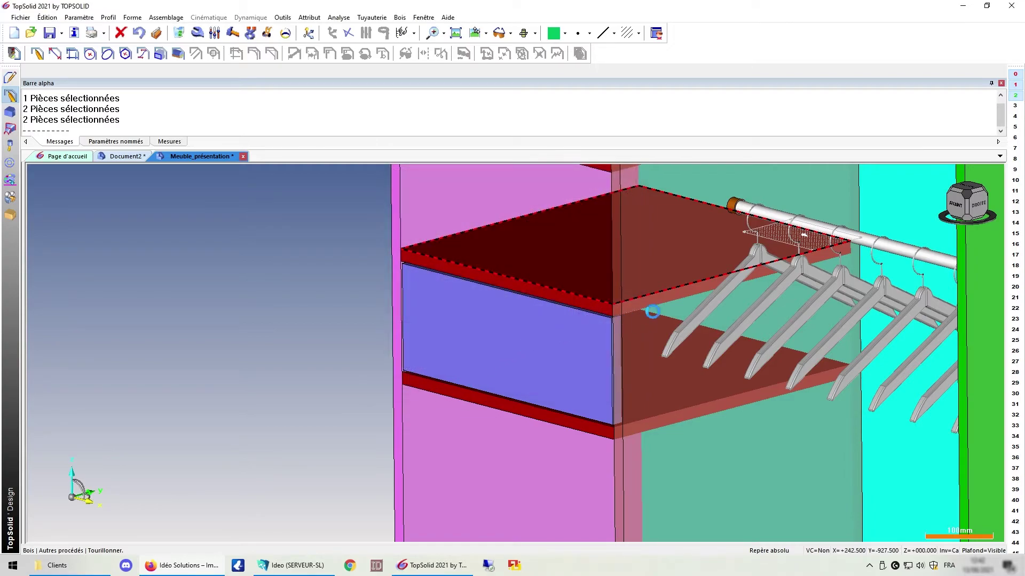
{"action": "scroll", "coordinate": [417, 298], "scroll_direction": "down", "scroll_amount": 3}
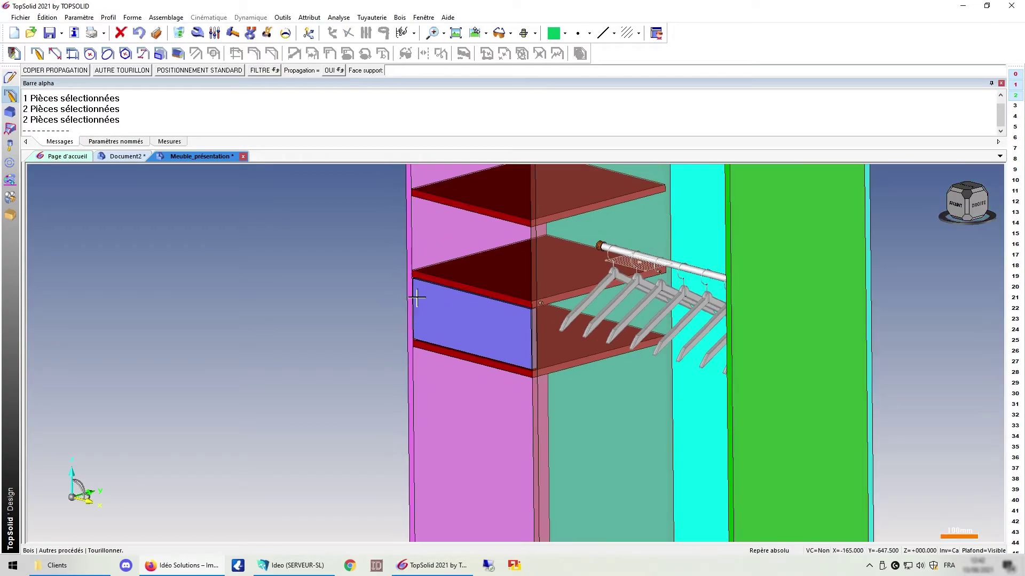
{"action": "scroll", "coordinate": [417, 297], "scroll_direction": "down", "scroll_amount": 3}
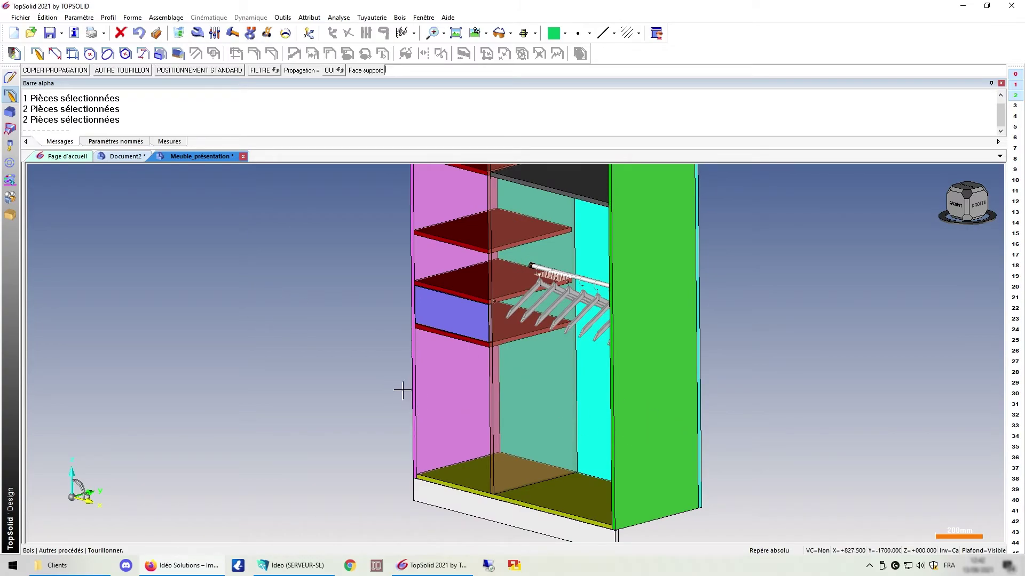
Start an automatic assembly on the wardrobe's two sides, top, bottom, vertical divider and the horizontal shelf above the hanging rail
{"action": "key", "text": "Escape"}
{"action": "scroll", "coordinate": [404, 430], "scroll_direction": "down", "scroll_amount": 3}
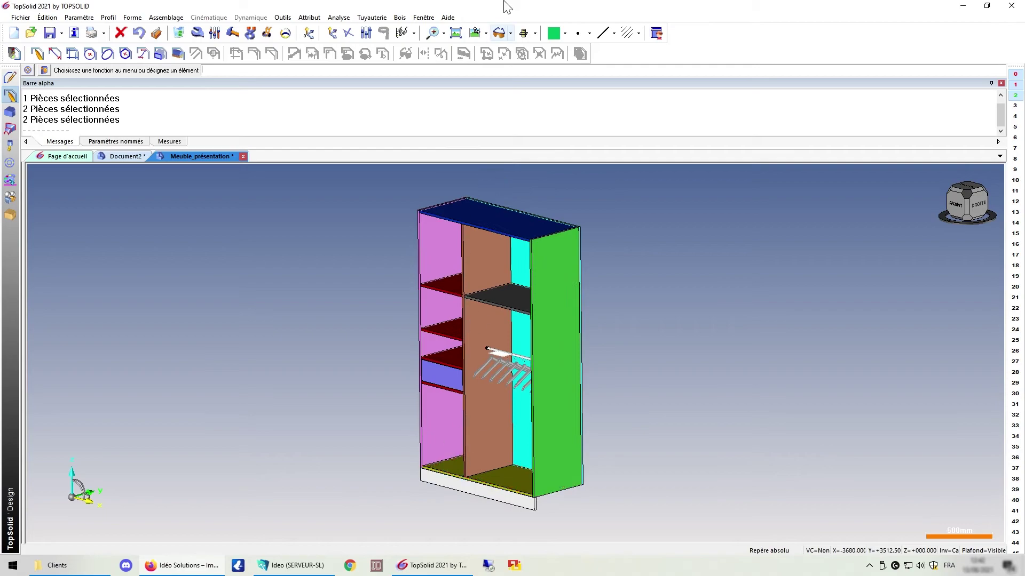
{"action": "left_click", "coordinate": [399, 18]}
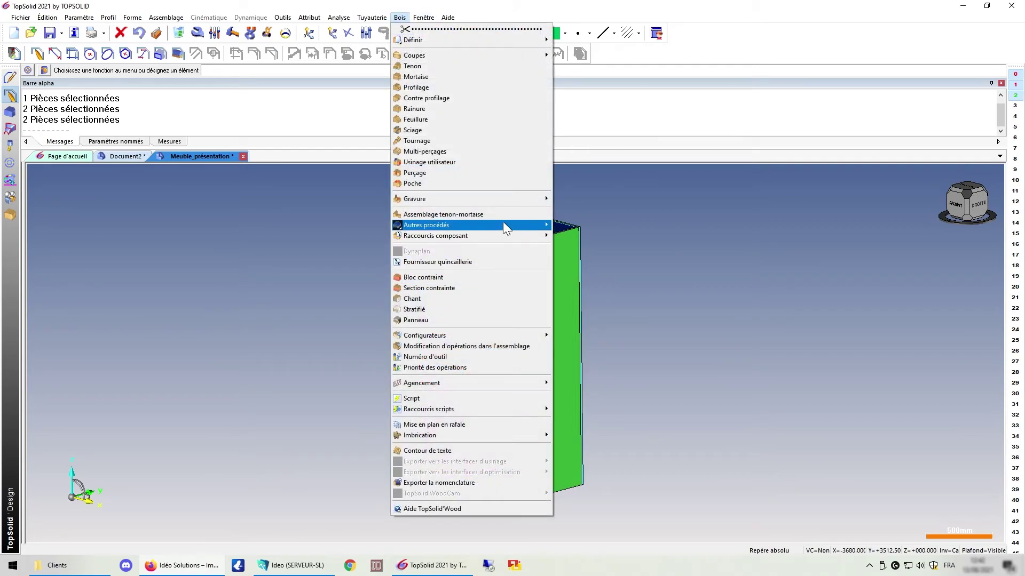
{"action": "mouse_move", "coordinate": [505, 224]}
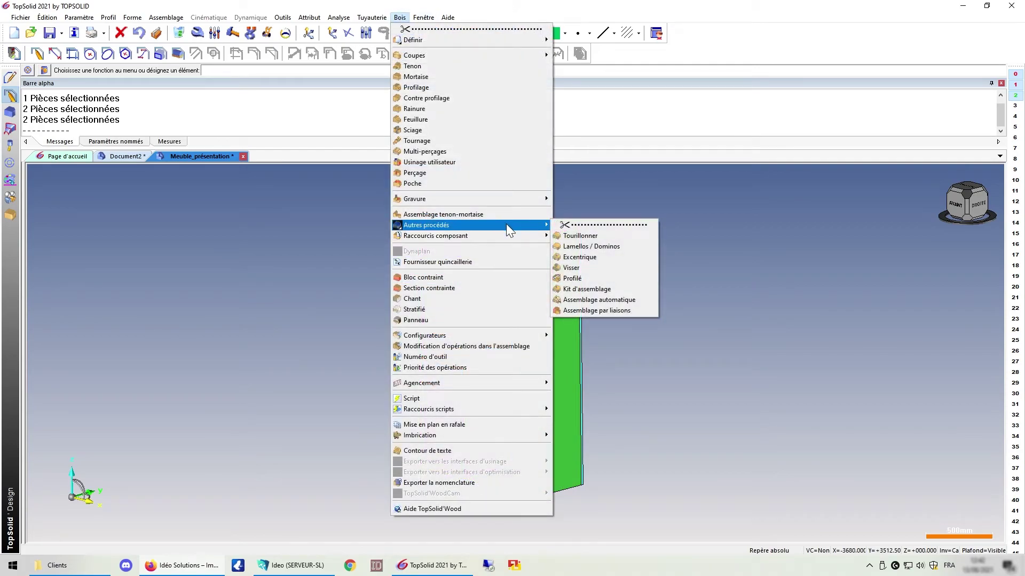
{"action": "left_click", "coordinate": [618, 301]}
{"action": "scroll", "coordinate": [480, 331], "scroll_direction": "up", "scroll_amount": 3}
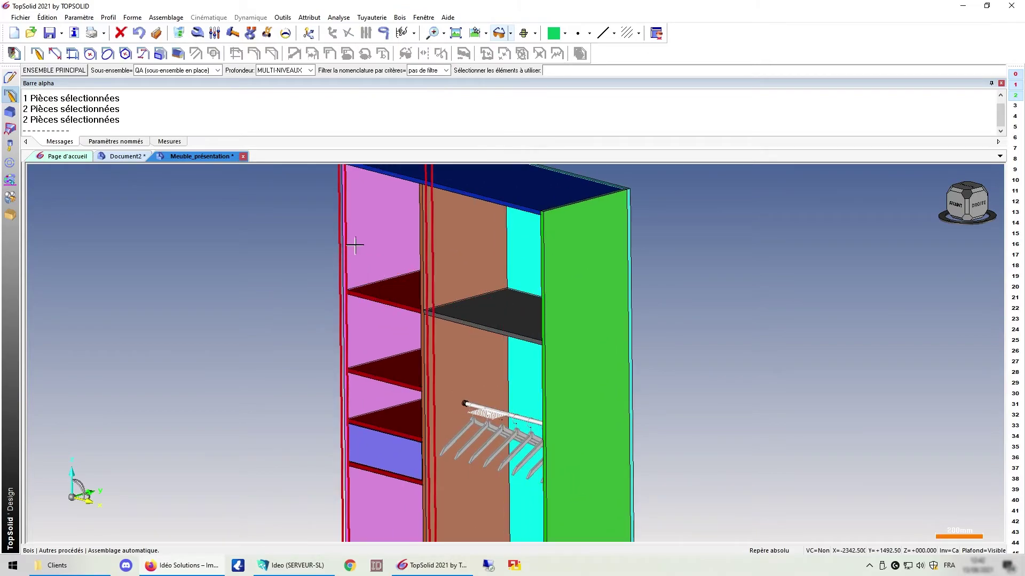
{"action": "scroll", "coordinate": [355, 245], "scroll_direction": "down", "scroll_amount": 3}
{"action": "left_click", "coordinate": [490, 265]}
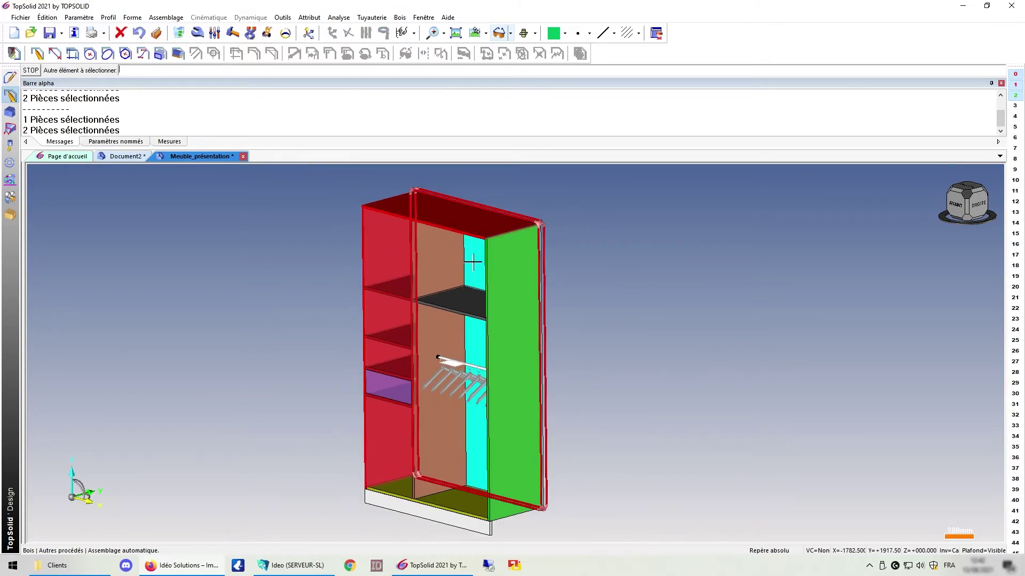
{"action": "left_click", "coordinate": [441, 352]}
{"action": "left_click", "coordinate": [463, 492]}
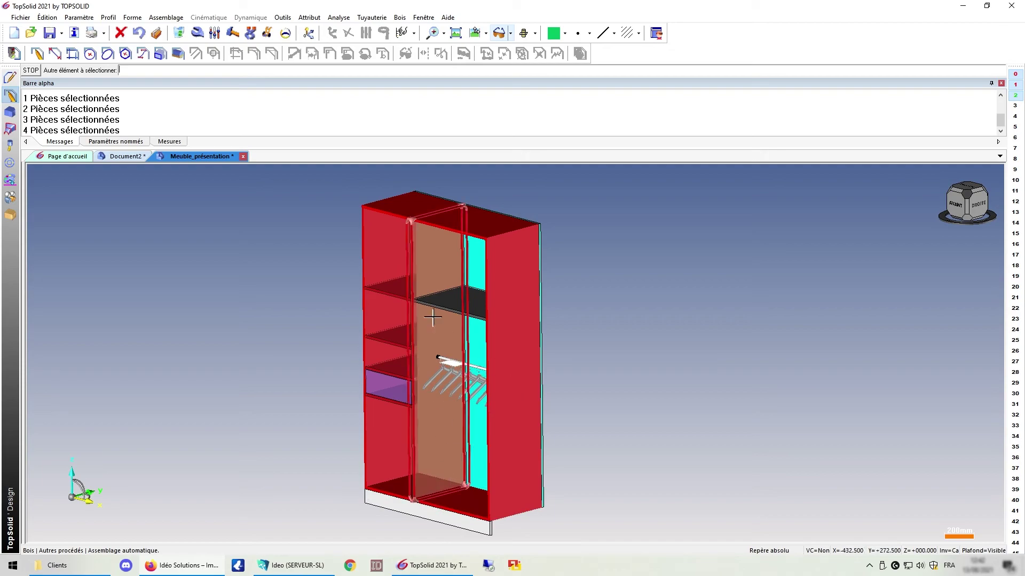
{"action": "left_click", "coordinate": [435, 214]}
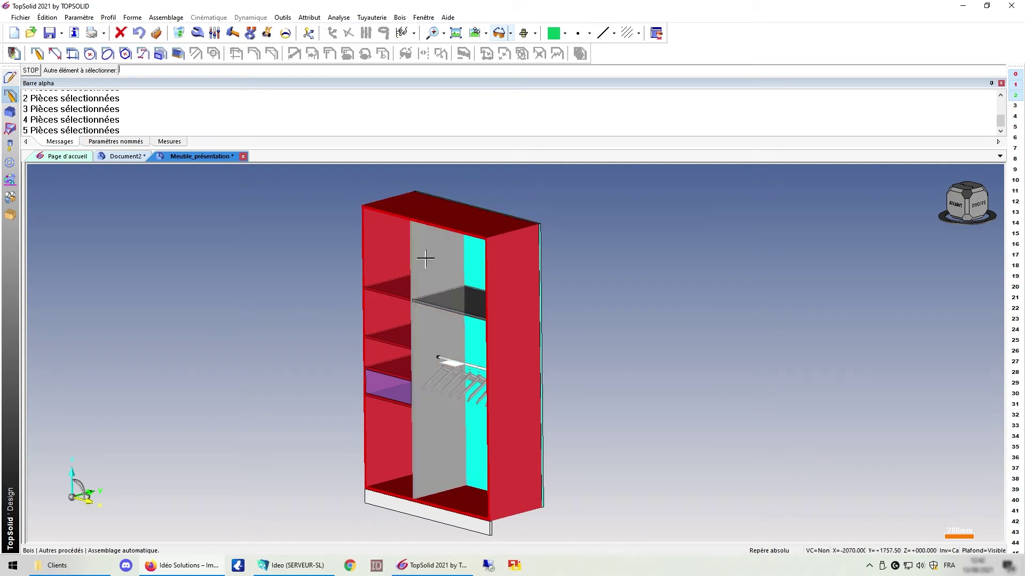
{"action": "left_click", "coordinate": [455, 304]}
{"action": "right_click", "coordinate": [614, 203]}
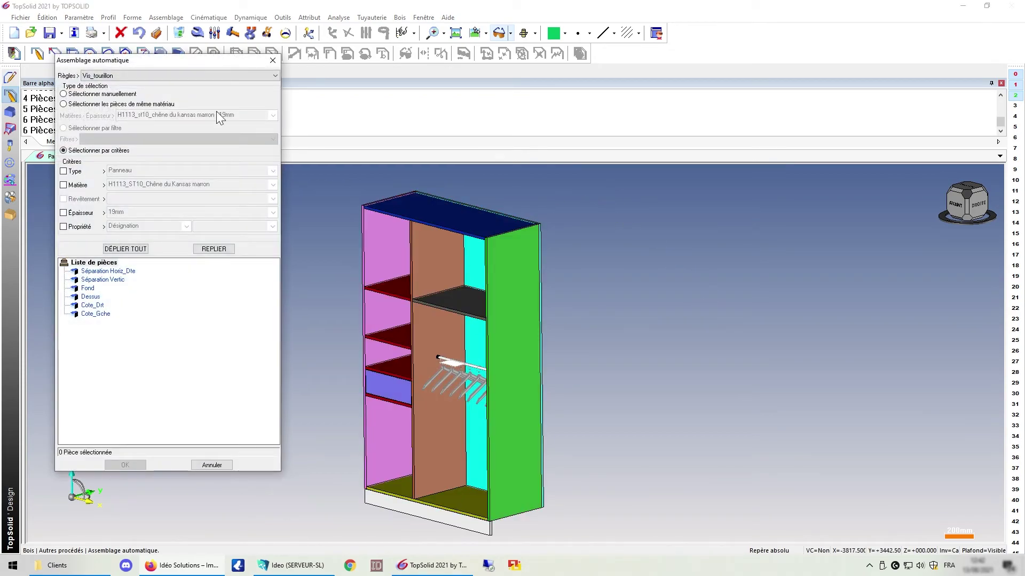
Apply the Vis_tourillon rule to the parts matching the material H1113_ST10_Chêne du Kansas marron and designate the starting face
{"action": "left_click", "coordinate": [130, 76]}
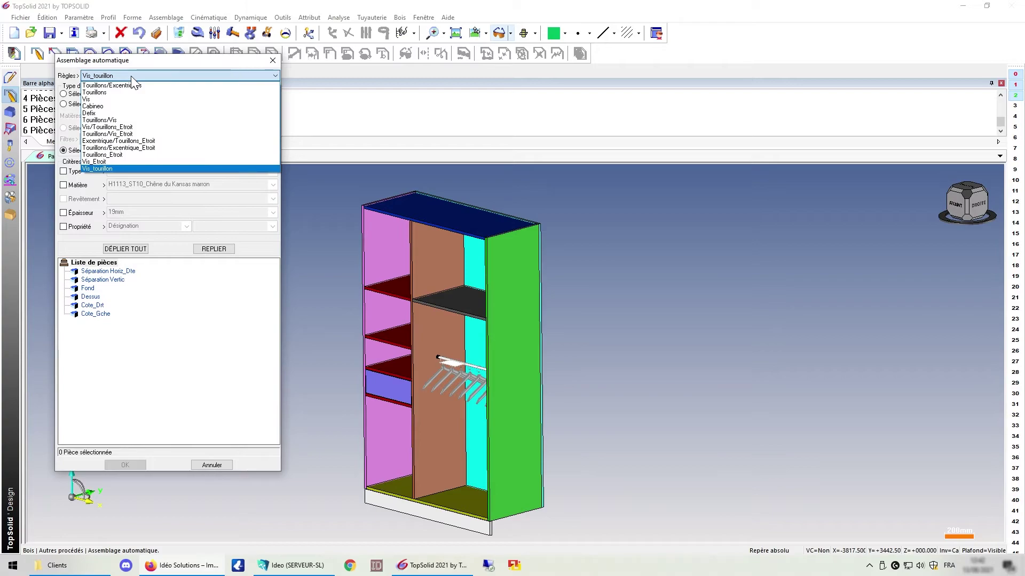
{"action": "left_click", "coordinate": [114, 168]}
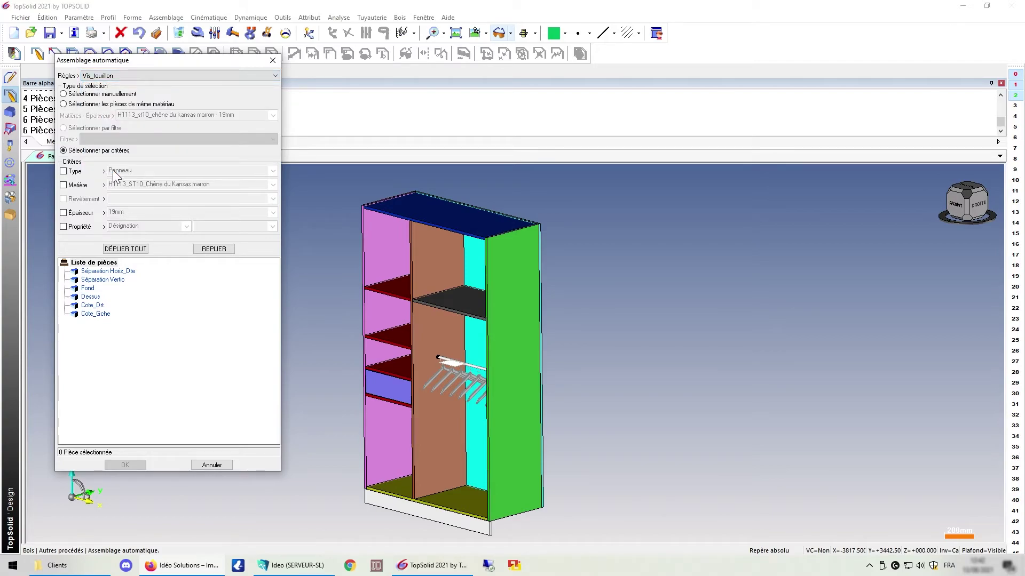
{"action": "left_click", "coordinate": [64, 185]}
{"action": "left_click", "coordinate": [125, 464]}
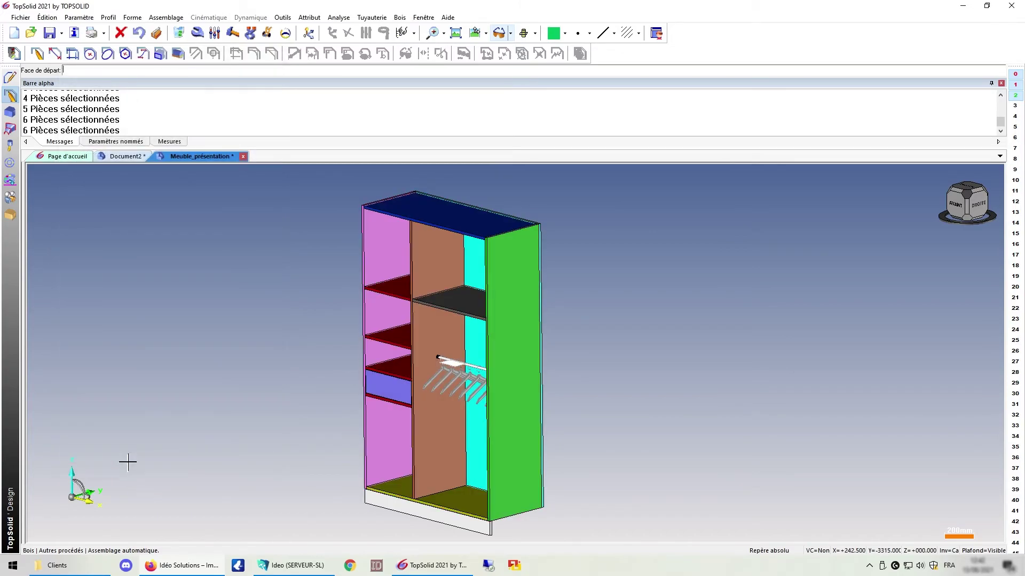
{"action": "left_click", "coordinate": [639, 229]}
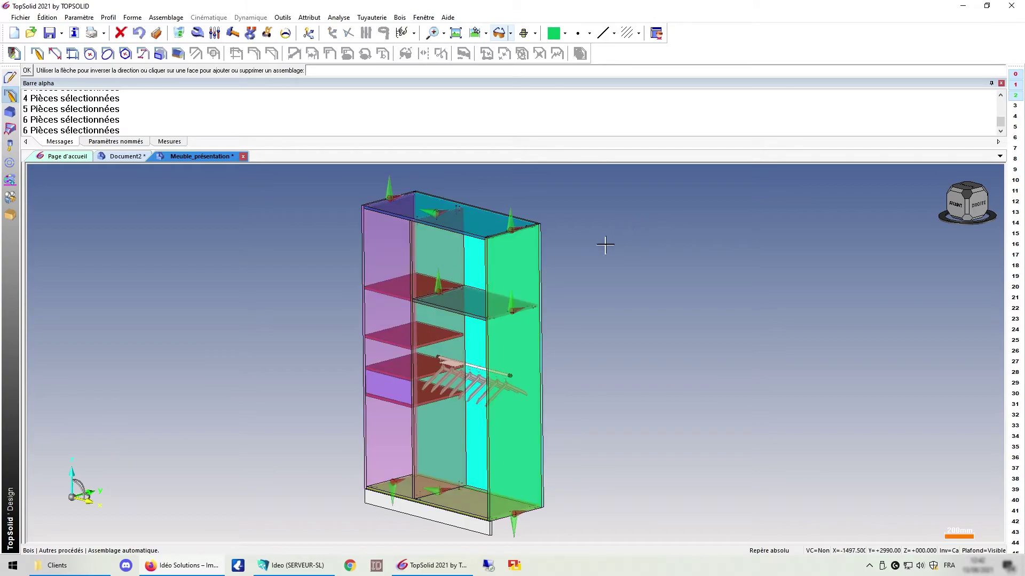
Check the proposed screws, dowels and direction arrows at the panel joints, and validate the automatic assembly
{"action": "scroll", "coordinate": [440, 218], "scroll_direction": "up", "scroll_amount": 10}
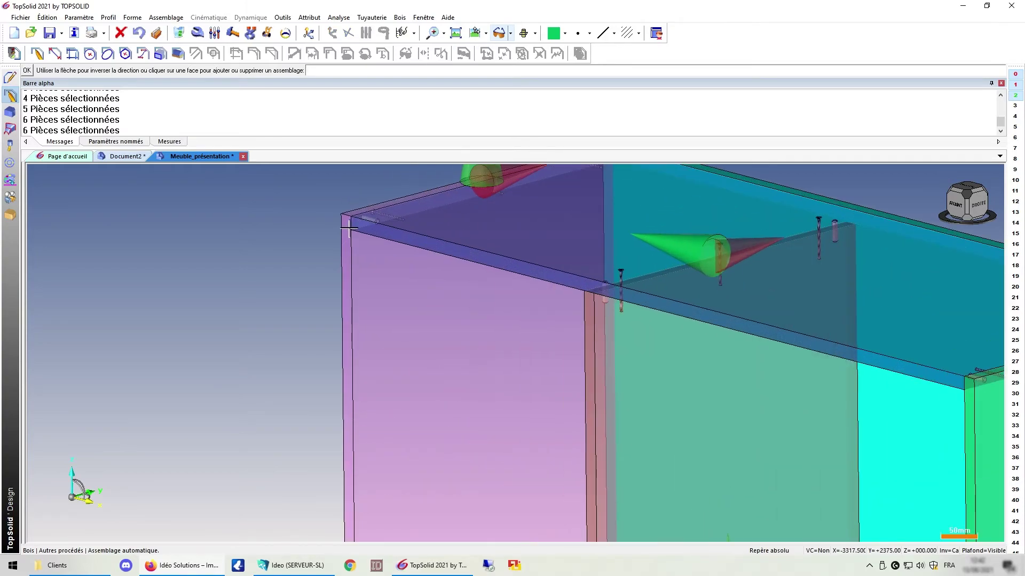
{"action": "scroll", "coordinate": [344, 216], "scroll_direction": "down", "scroll_amount": 3}
{"action": "scroll", "coordinate": [522, 255], "scroll_direction": "up", "scroll_amount": 3}
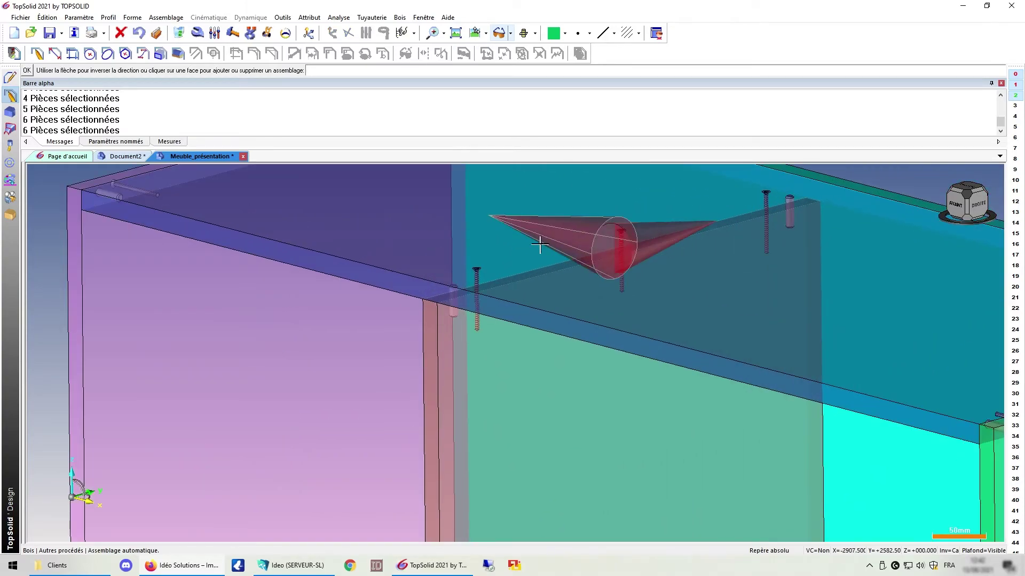
{"action": "scroll", "coordinate": [544, 277], "scroll_direction": "down", "scroll_amount": 3}
{"action": "scroll", "coordinate": [853, 310], "scroll_direction": "down", "scroll_amount": 2}
{"action": "middle_click_drag", "start_coordinate": [853, 310], "coordinate": [470, 451]}
{"action": "scroll", "coordinate": [560, 487], "scroll_direction": "down", "scroll_amount": 6}
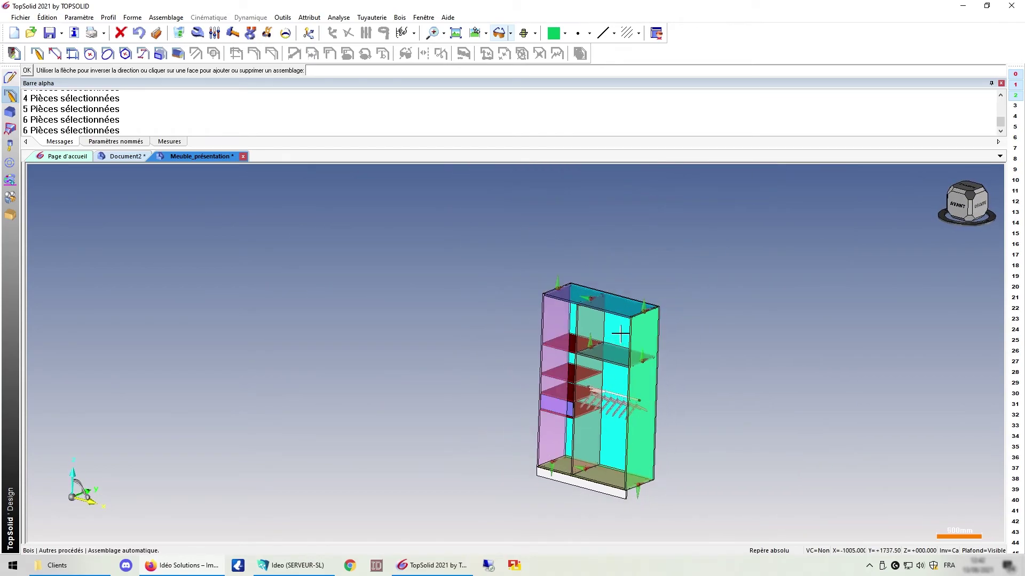
{"action": "scroll", "coordinate": [609, 297], "scroll_direction": "up", "scroll_amount": 3}
{"action": "scroll", "coordinate": [665, 359], "scroll_direction": "up", "scroll_amount": 4}
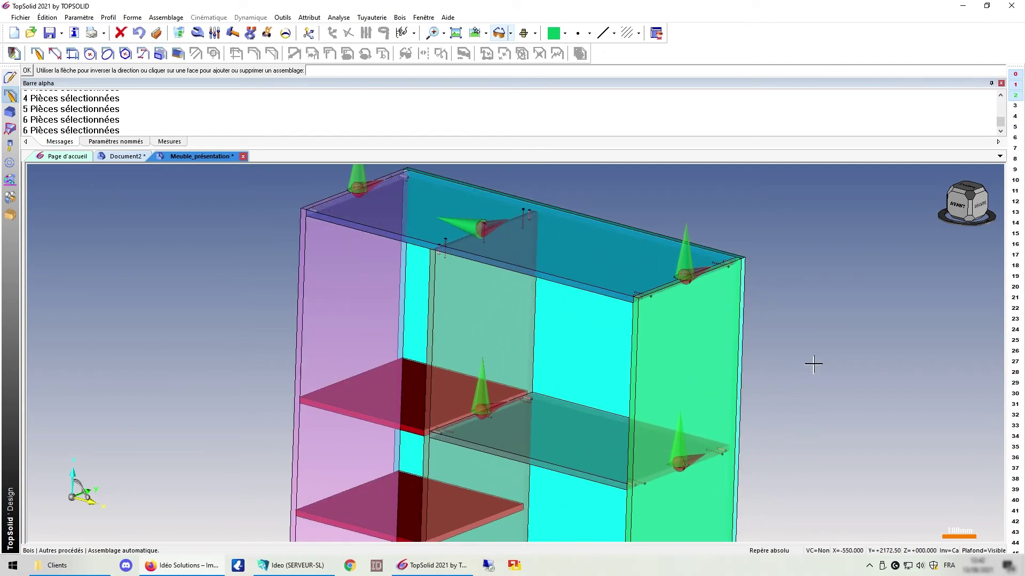
{"action": "middle_click_drag", "start_coordinate": [811, 361], "coordinate": [836, 311]}
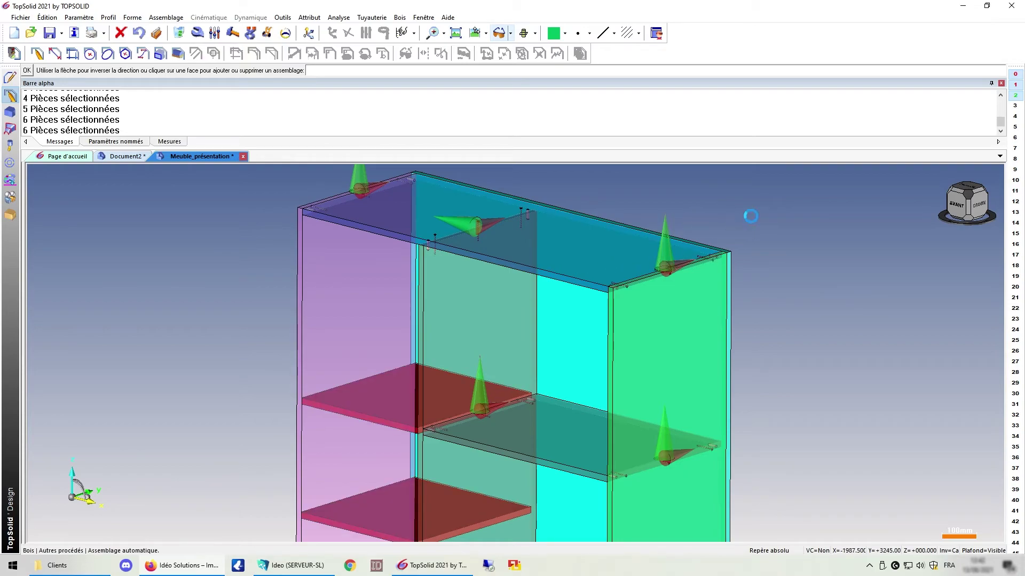
{"action": "scroll", "coordinate": [722, 228], "scroll_direction": "down", "scroll_amount": 8}
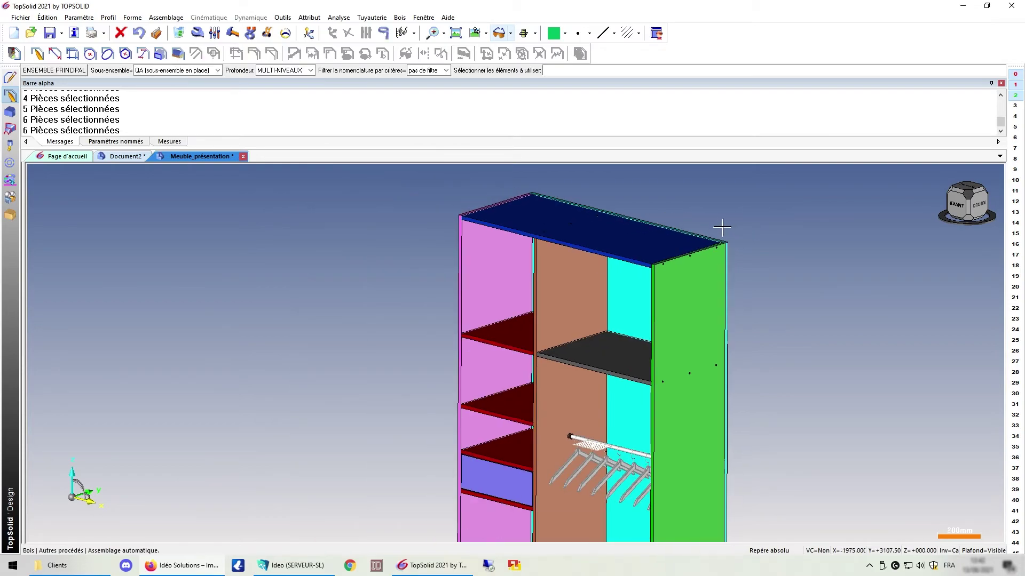
{"action": "middle_click_drag", "start_coordinate": [724, 231], "coordinate": [709, 264]}
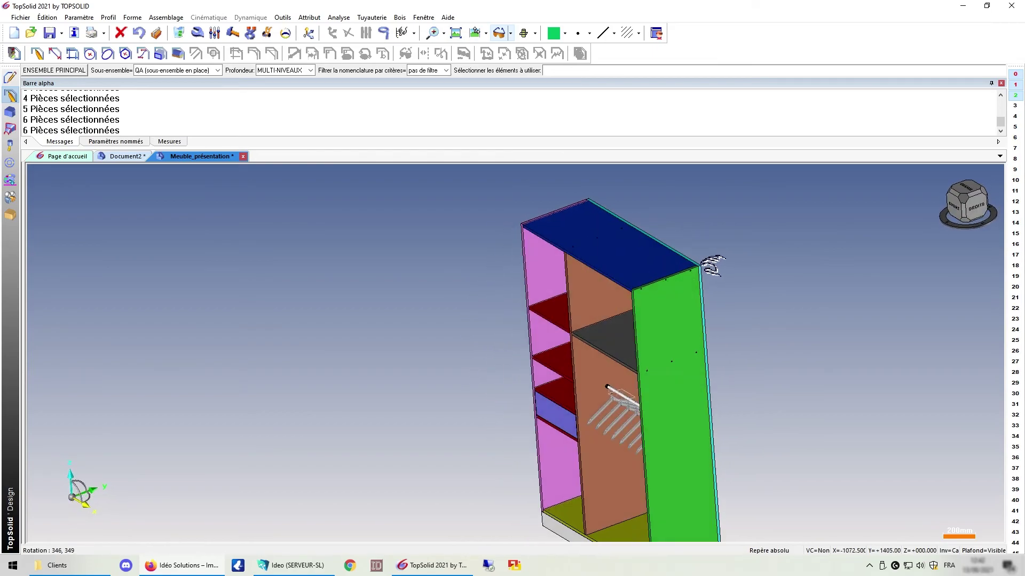